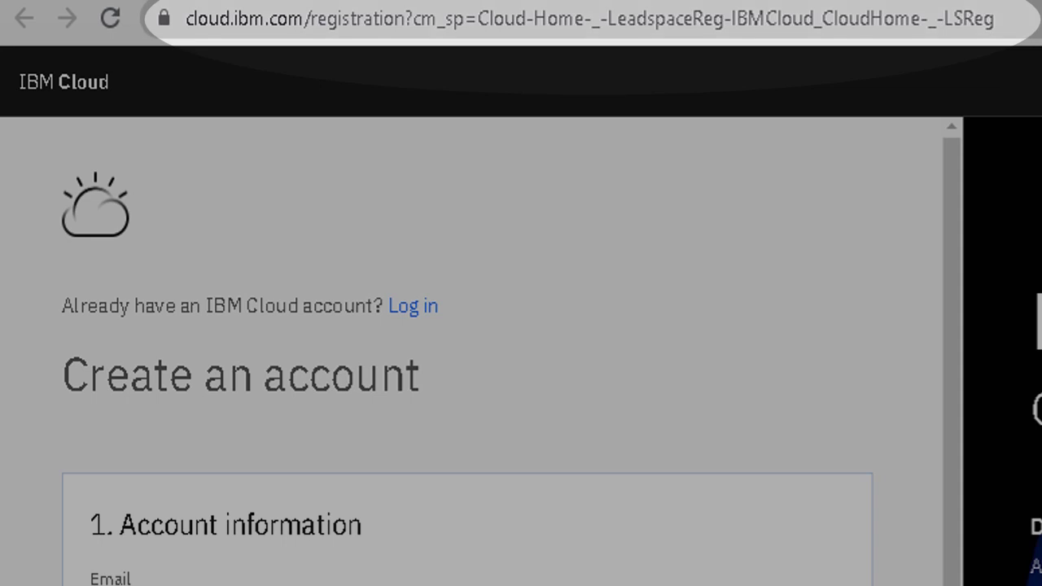
{"action": "left_click", "coordinate": [713, 23]}
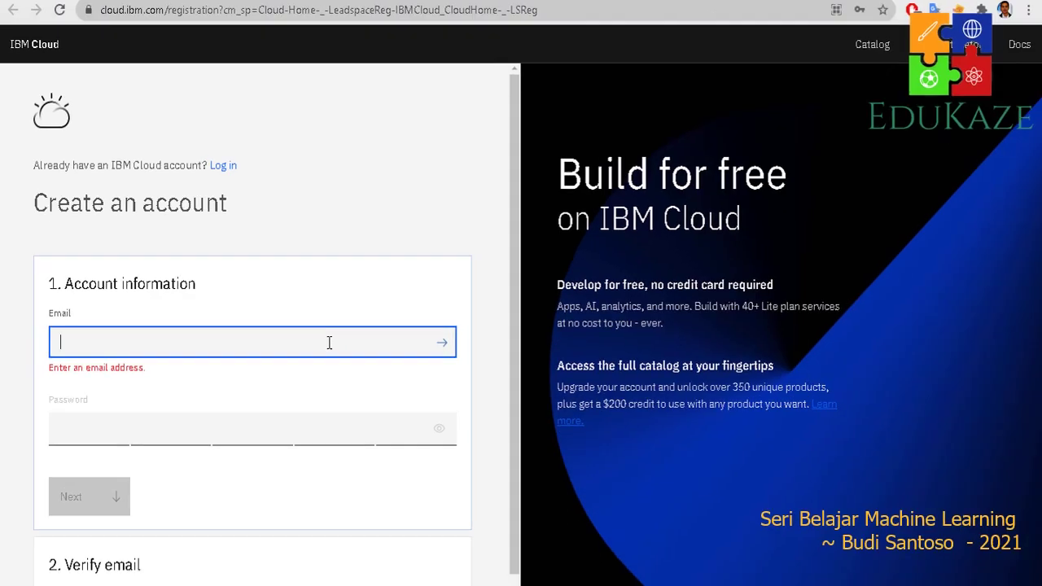
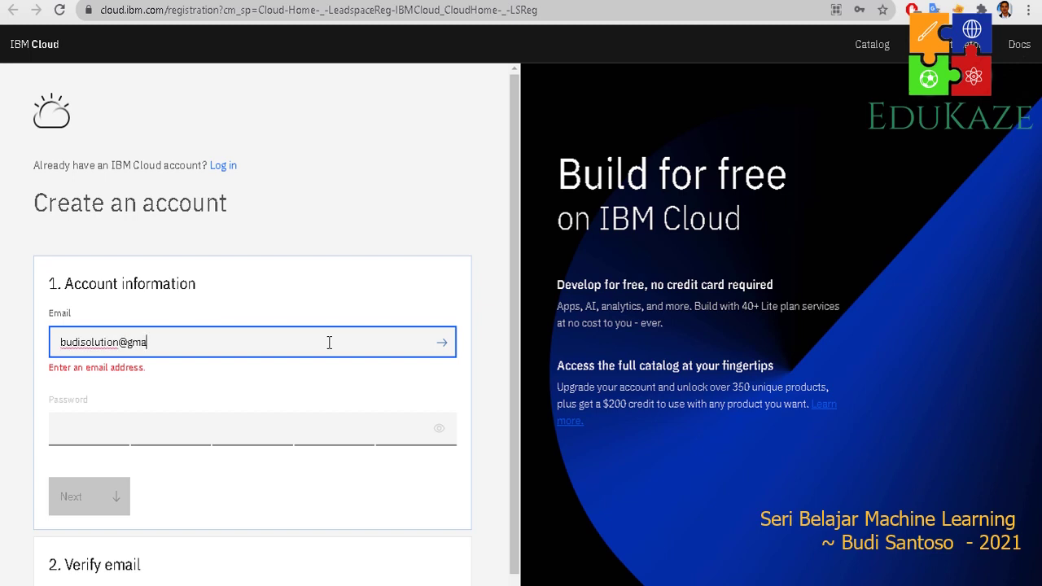
Step: Enter the account e-mail address so it validates, then move to the Password field
{"action": "left_click", "coordinate": [180, 426]}
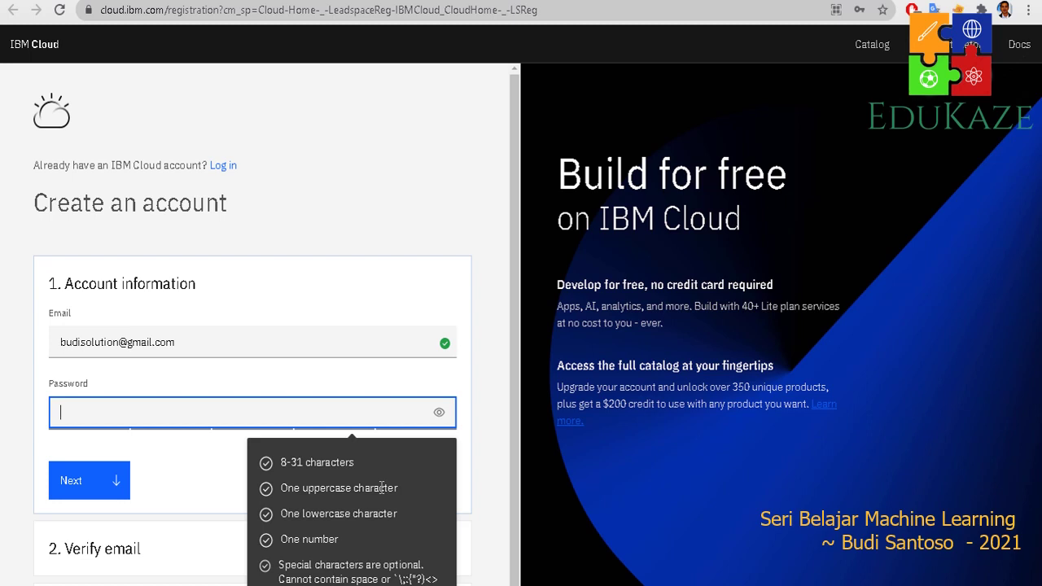
Step: Turn on plain-text display for the password and clear the test characters, leaving it empty
{"action": "left_click", "coordinate": [440, 417]}
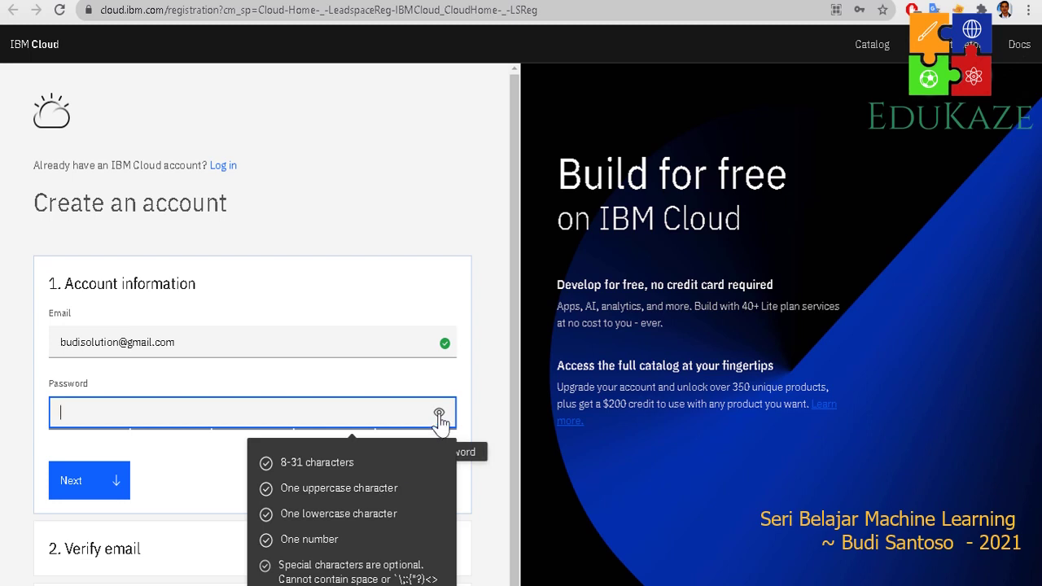
{"action": "left_click", "coordinate": [440, 415]}
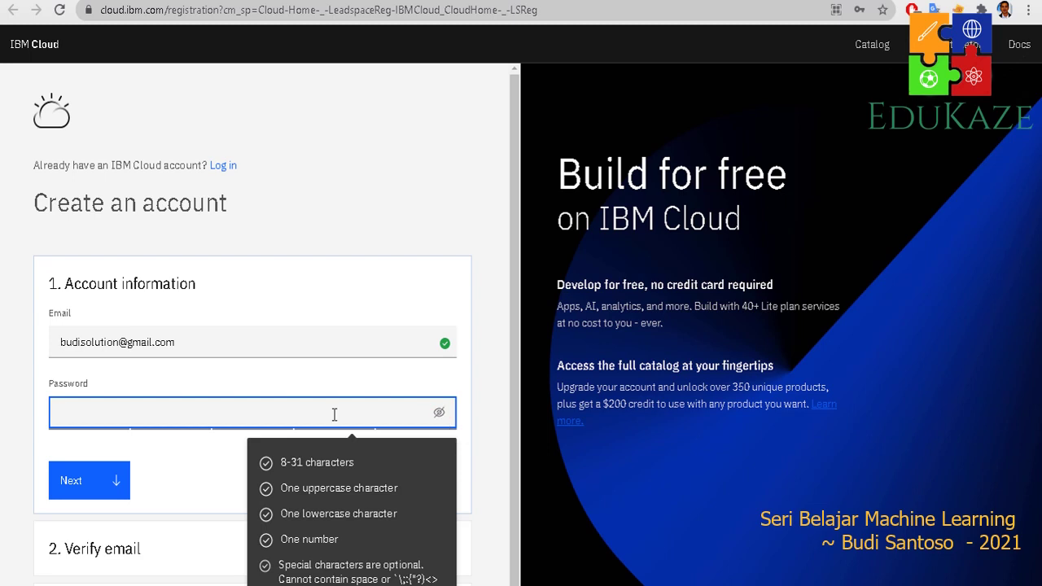
{"action": "type", "text": "dfjh"}
{"action": "key", "text": "BackSpace"}
{"action": "key", "text": "BackSpace"}
{"action": "key", "text": "BackSpace"}
{"action": "key", "text": "BackSpace"}
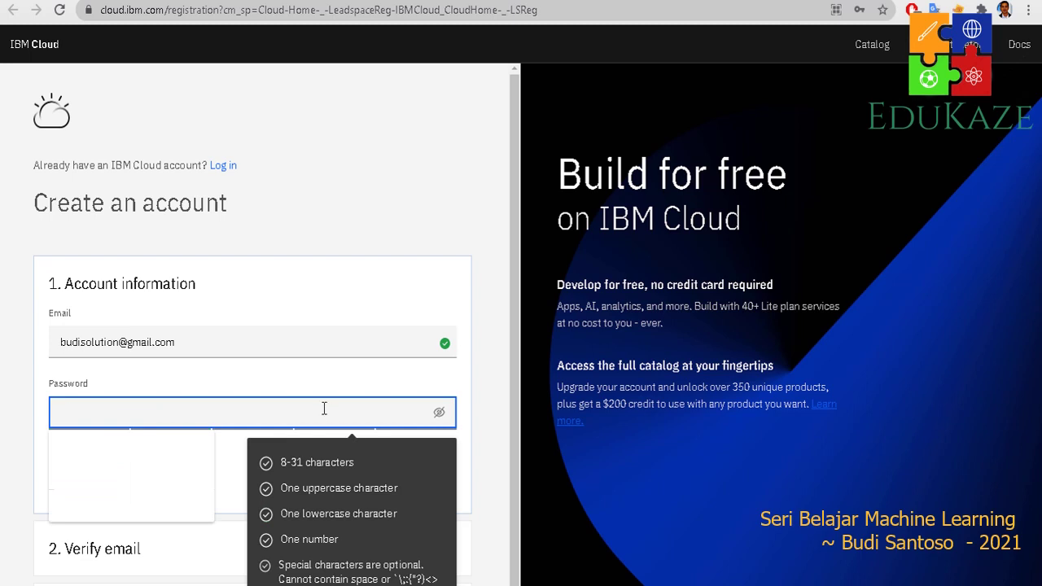
{"action": "left_click", "coordinate": [369, 368]}
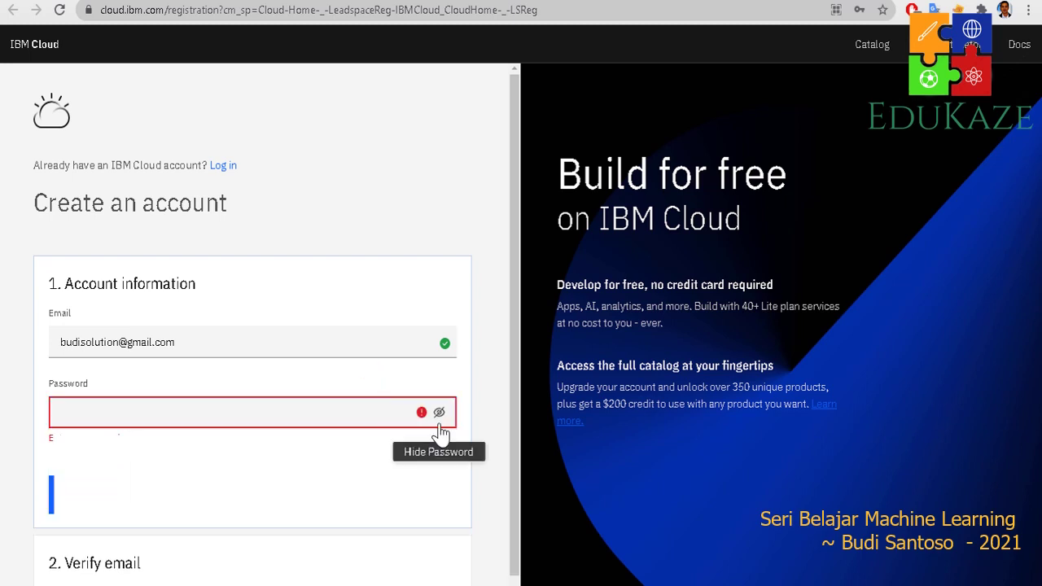
{"action": "left_click", "coordinate": [261, 405]}
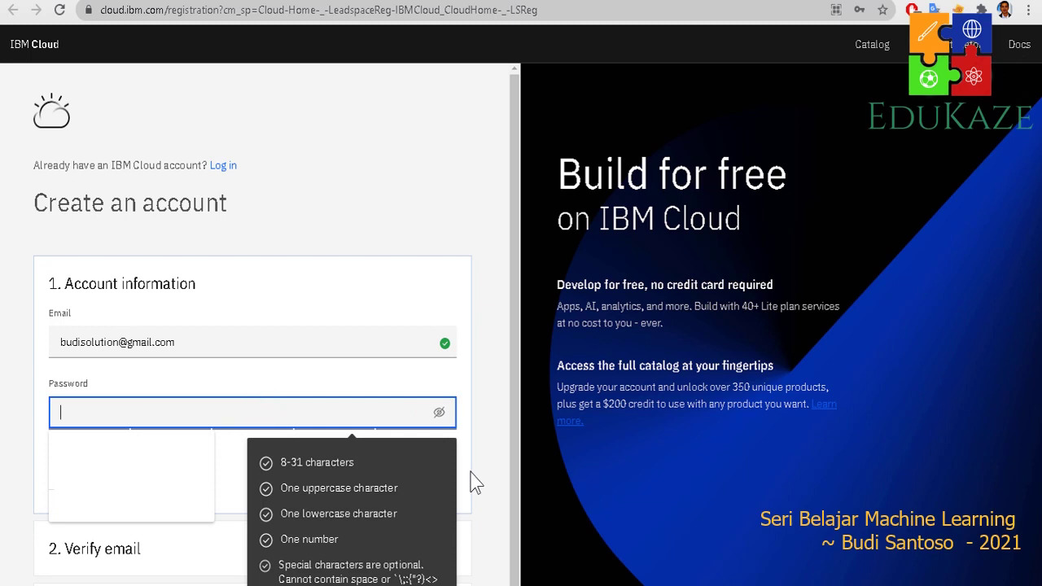
{"action": "left_click", "coordinate": [470, 480]}
{"action": "left_click", "coordinate": [345, 414]}
{"action": "left_click", "coordinate": [231, 492]}
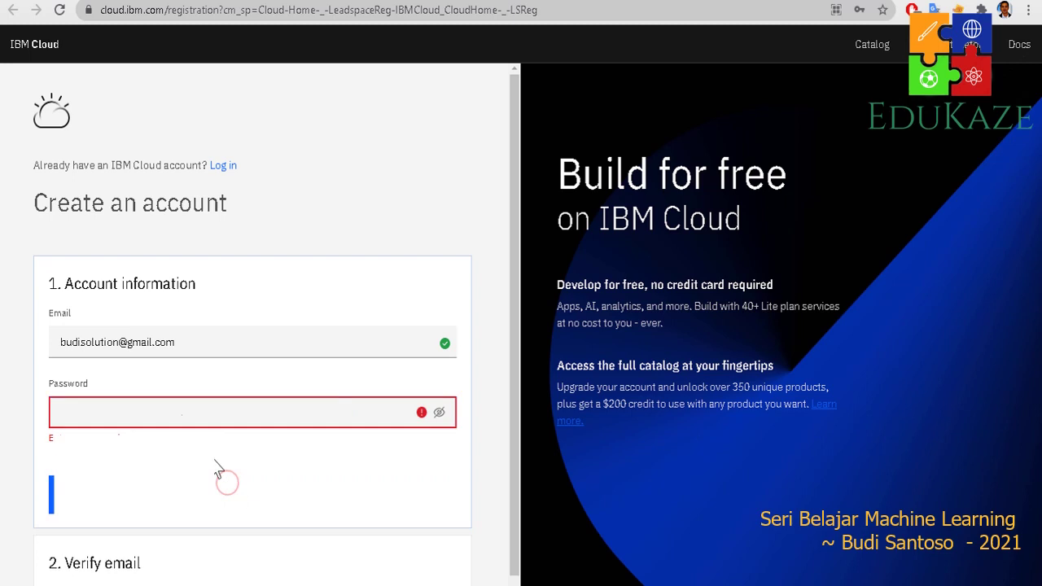
{"action": "left_click", "coordinate": [179, 414]}
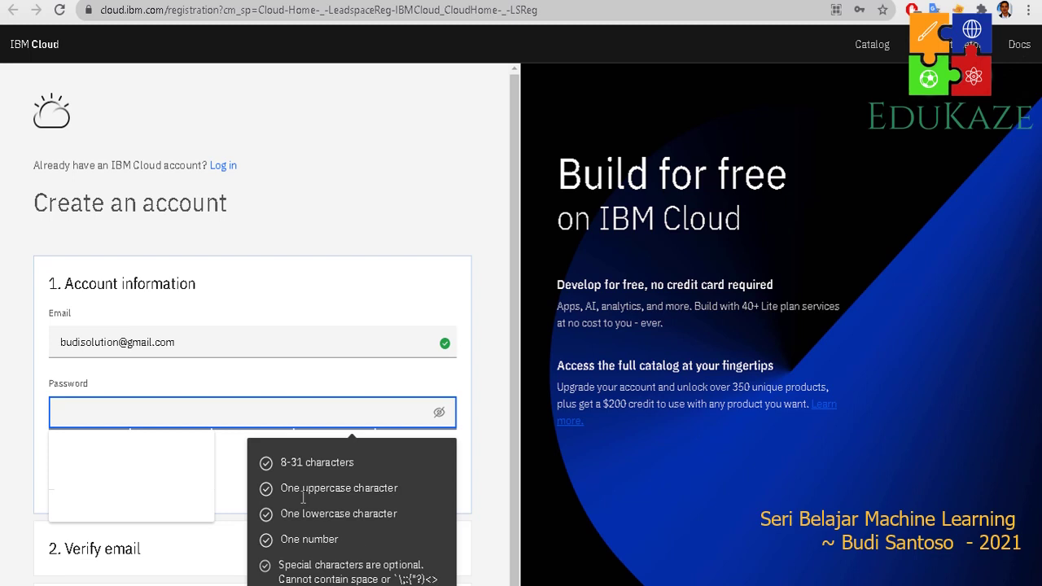
Step: Enter a password meeting the 8-31 character, uppercase, lowercase and number rules, then submit
{"action": "left_click", "coordinate": [179, 409]}
{"action": "left_click", "coordinate": [437, 415]}
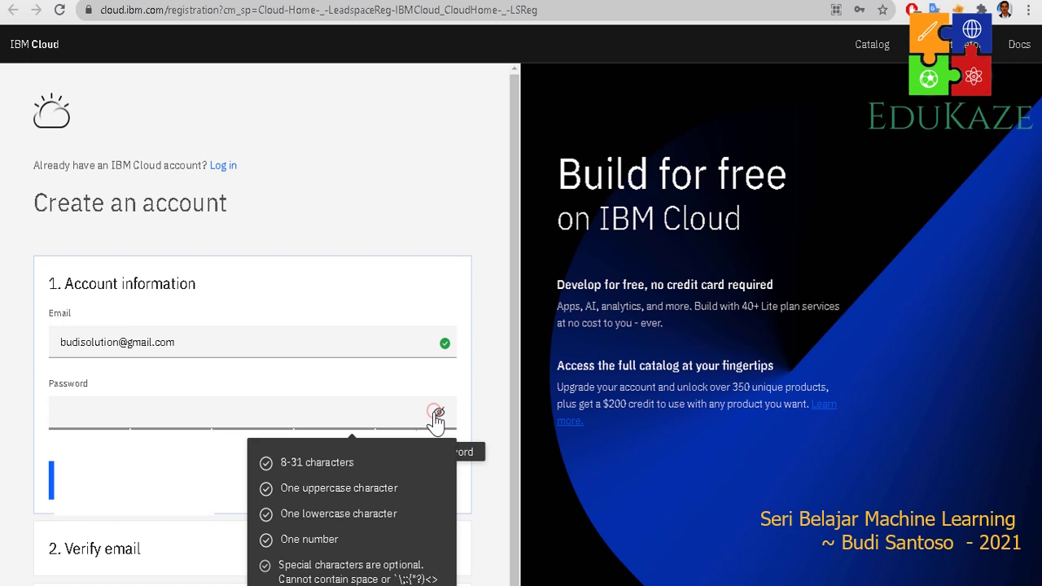
{"action": "left_click", "coordinate": [323, 416]}
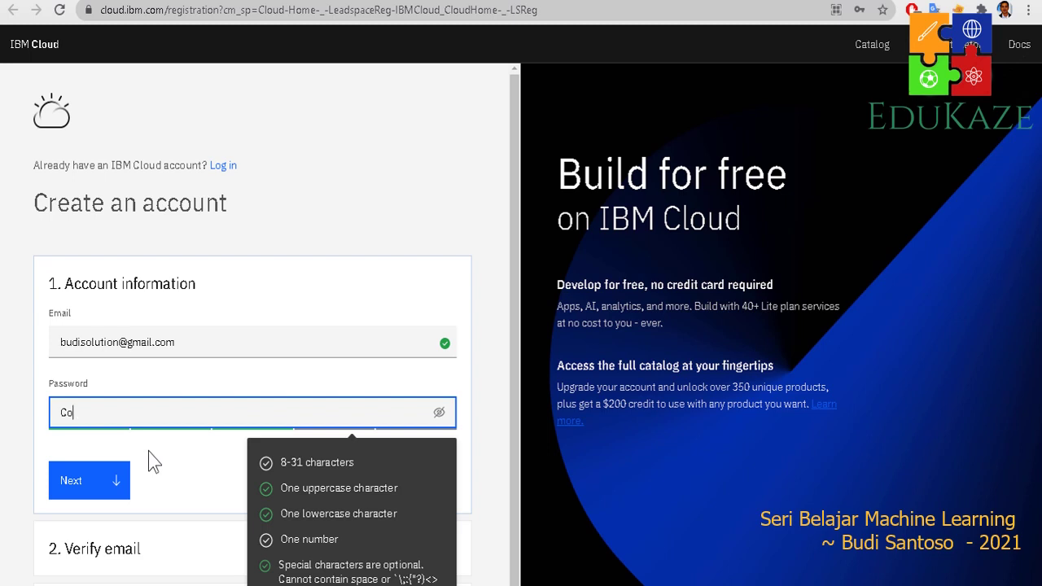
{"action": "left_click", "coordinate": [110, 487]}
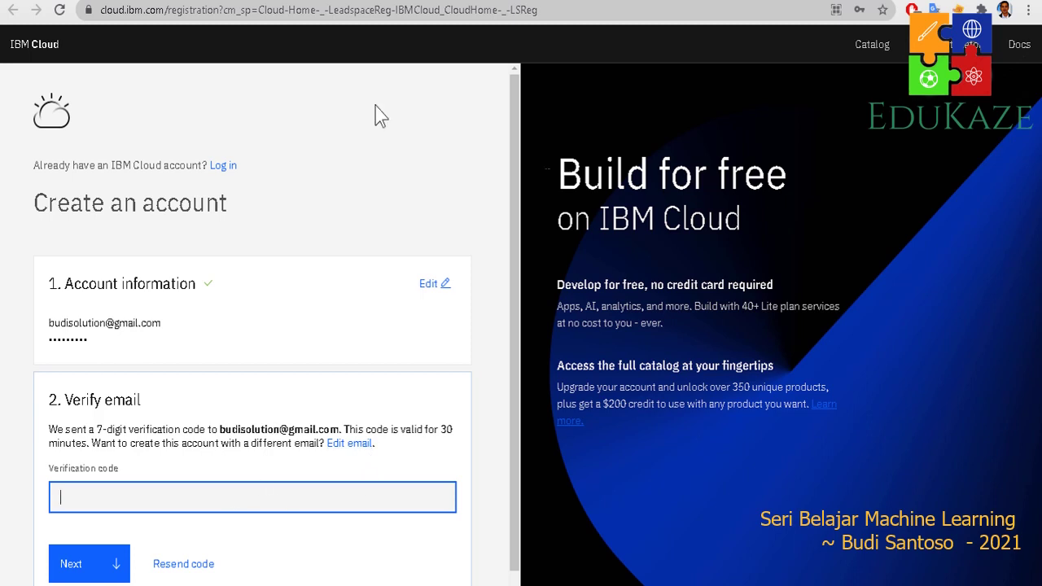
Step: Switch to the Gmail inbox holding the IBM Cloud verification email
{"action": "left_click", "coordinate": [301, 0]}
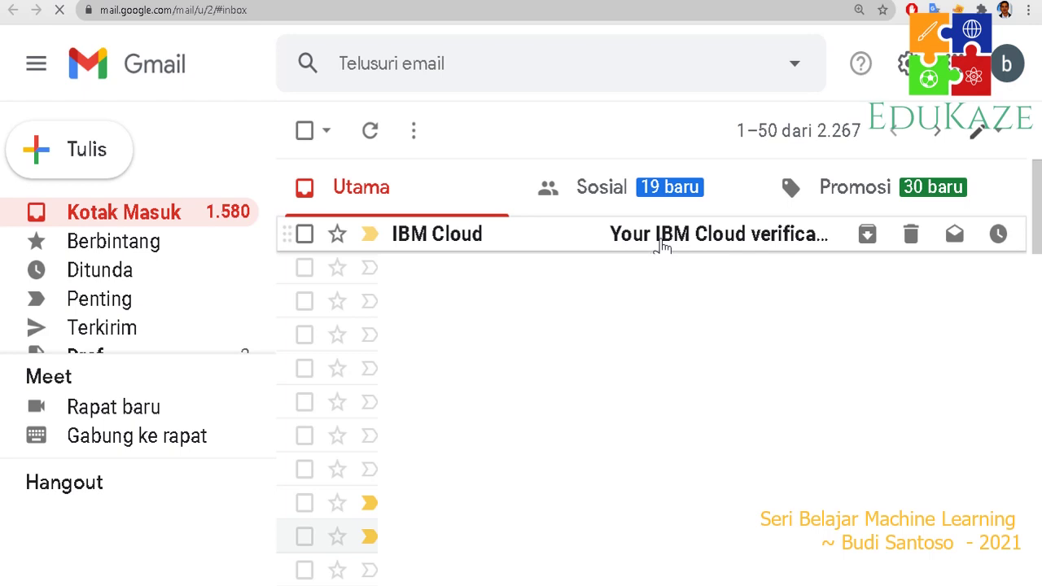
Step: Open the 'Your IBM Cloud verification code' email from IBM Cloud
{"action": "left_click", "coordinate": [660, 244]}
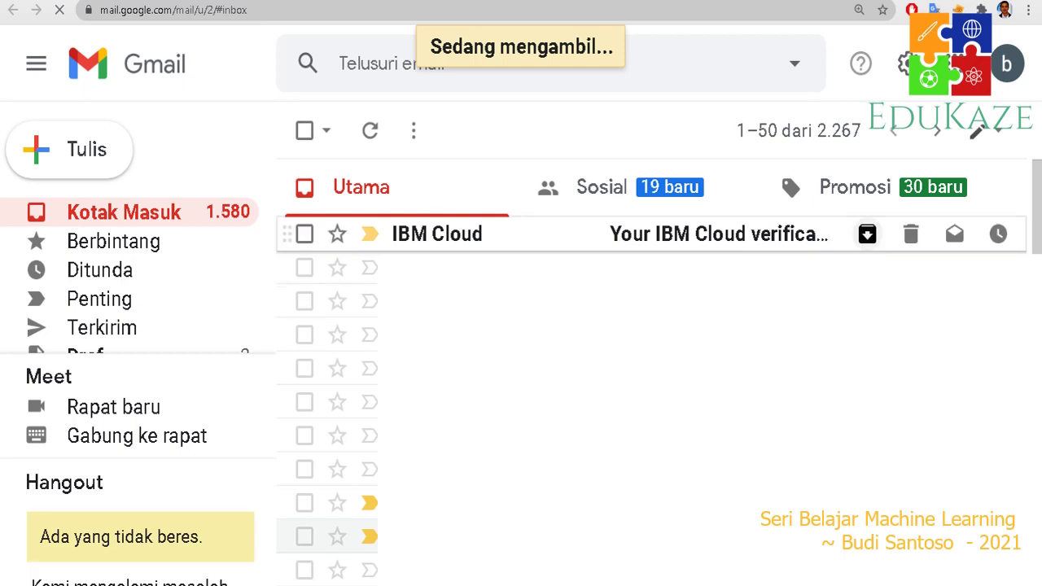
{"action": "left_click", "coordinate": [722, 246]}
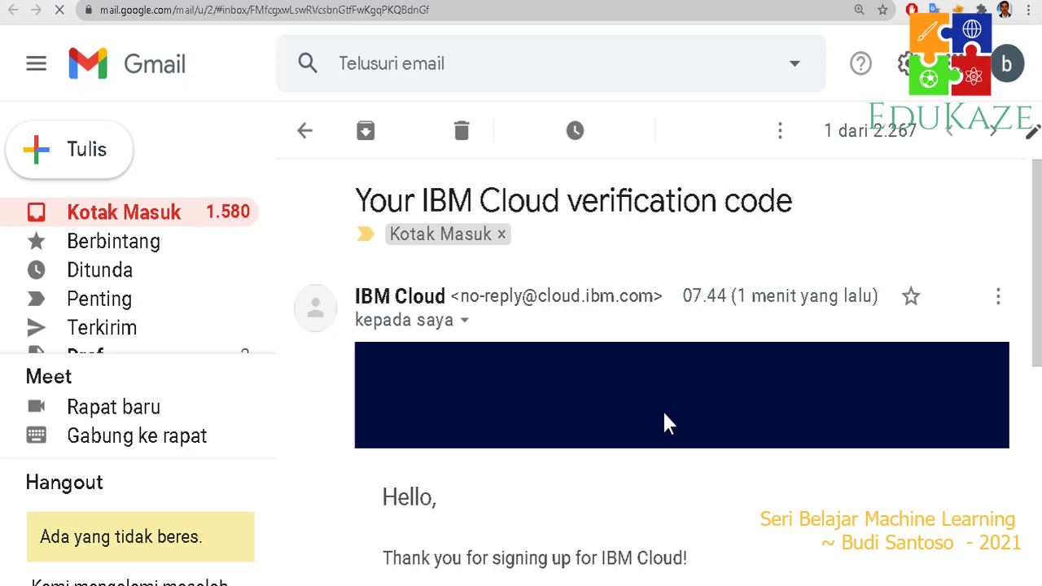
{"action": "scroll", "coordinate": [662, 419], "scroll_direction": "down", "scroll_amount": 1}
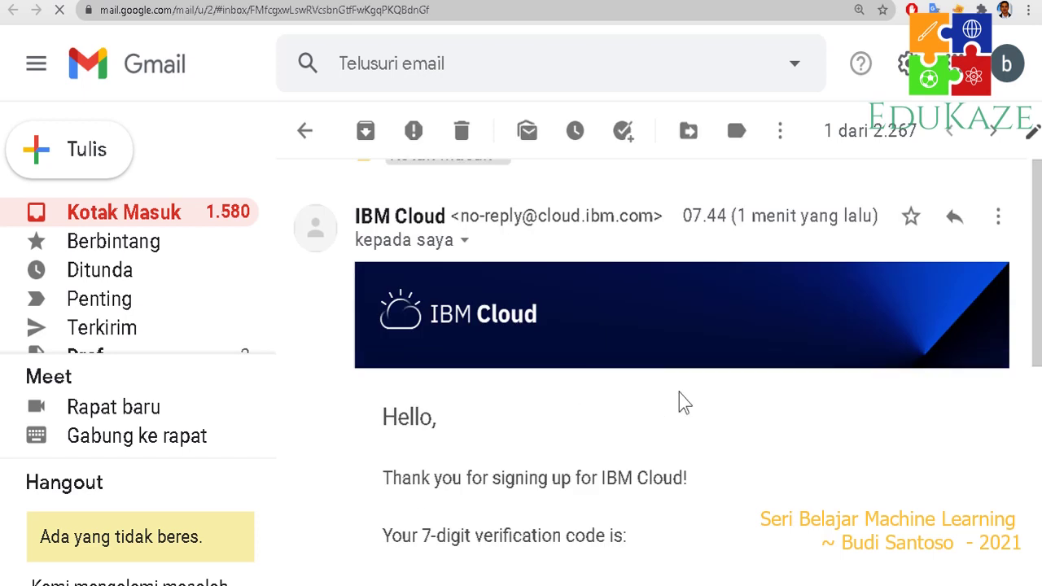
{"action": "scroll", "coordinate": [684, 403], "scroll_direction": "down", "scroll_amount": 5}
{"action": "scroll", "coordinate": [697, 409], "scroll_direction": "up", "scroll_amount": 2}
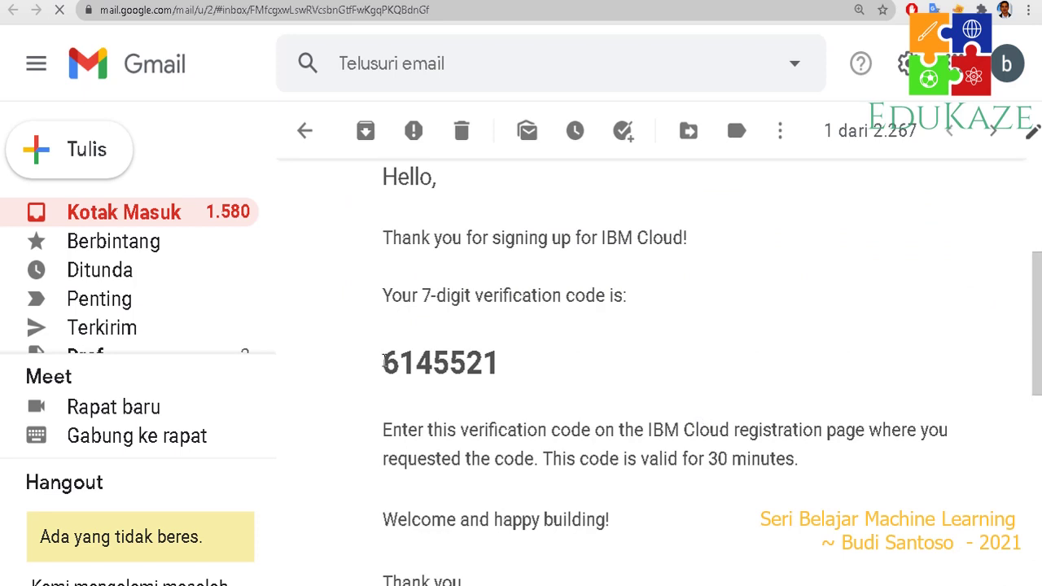
Step: Copy the seven-digit verification code and return to the IBM Cloud sign-up page
{"action": "left_click_drag", "start_coordinate": [378, 363], "coordinate": [502, 375]}
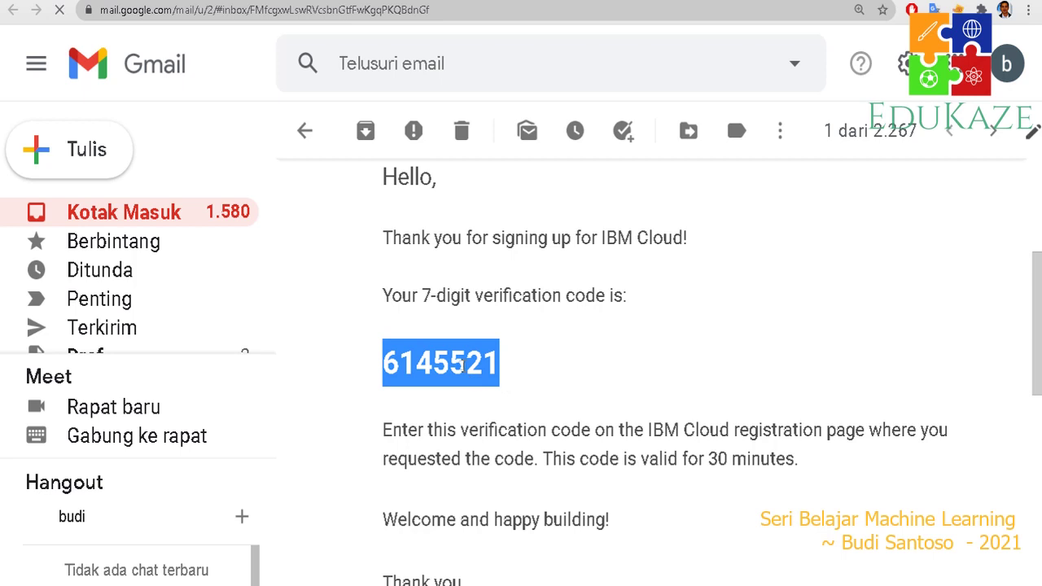
{"action": "right_click", "coordinate": [463, 369]}
{"action": "left_click", "coordinate": [482, 379]}
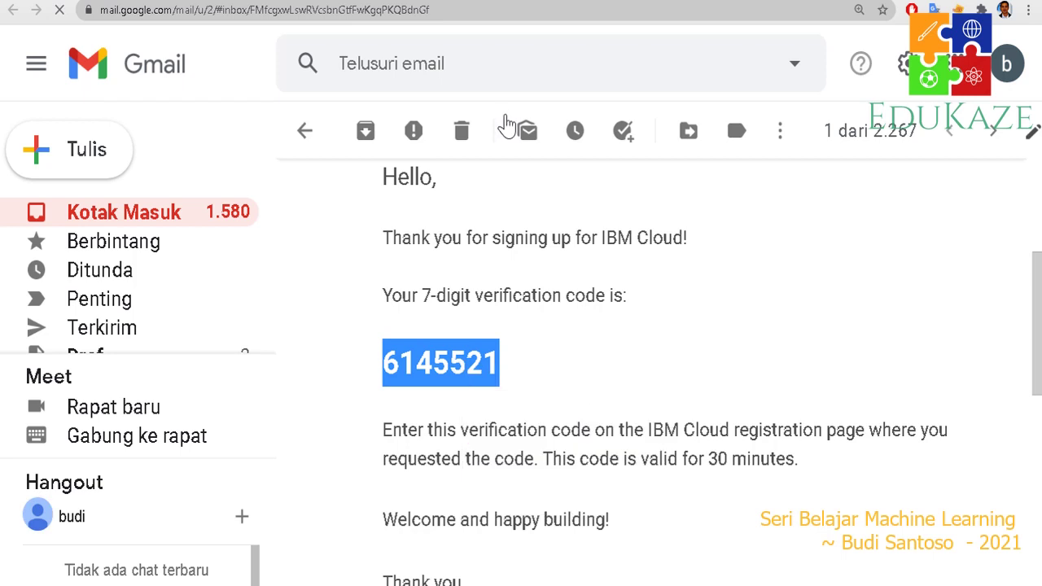
{"action": "left_click", "coordinate": [896, 0]}
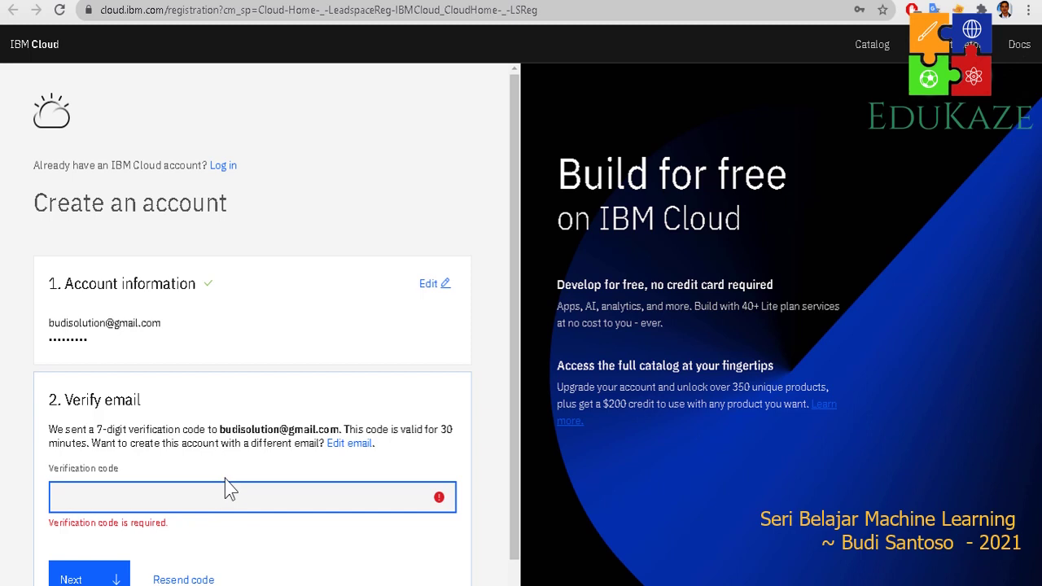
Step: Paste the verification code and submit it to verify the e-mail
{"action": "key", "text": "ctrl+v"}
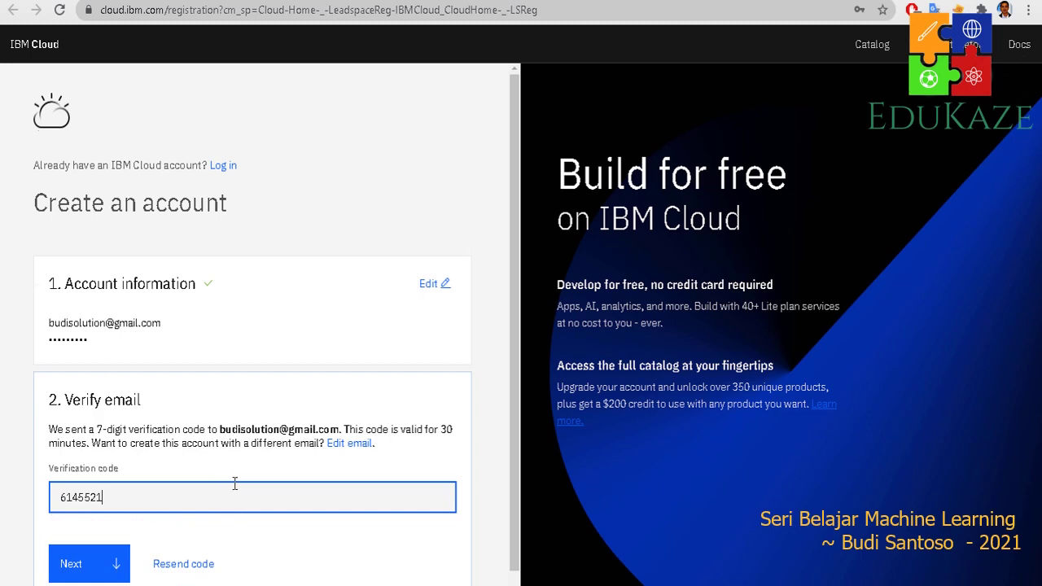
{"action": "scroll", "coordinate": [235, 483], "scroll_direction": "down", "scroll_amount": 1}
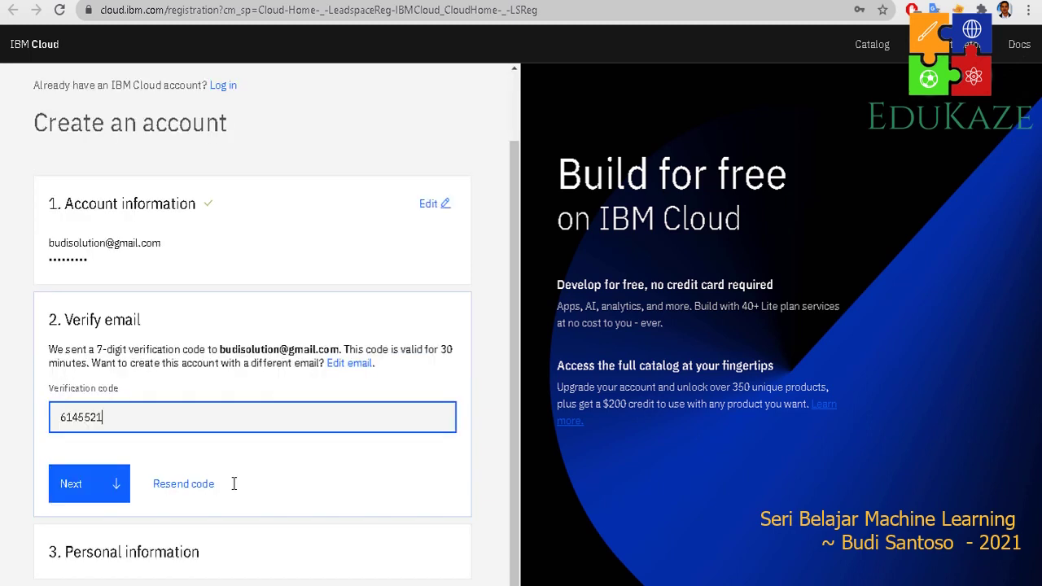
{"action": "left_click", "coordinate": [87, 482]}
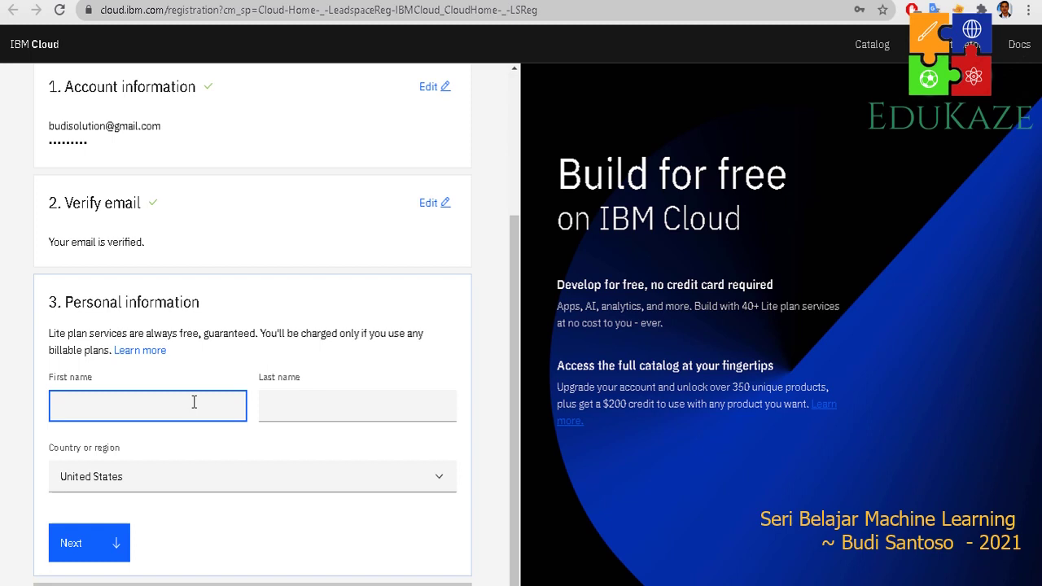
Step: Fill in the user's first name and last name
{"action": "left_click", "coordinate": [319, 407]}
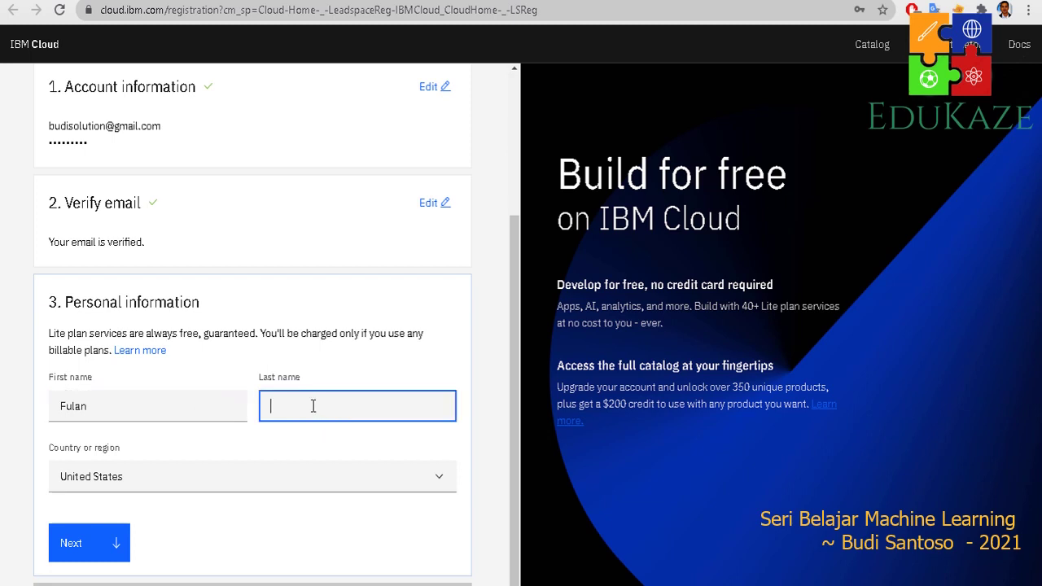
{"action": "left_click", "coordinate": [296, 458]}
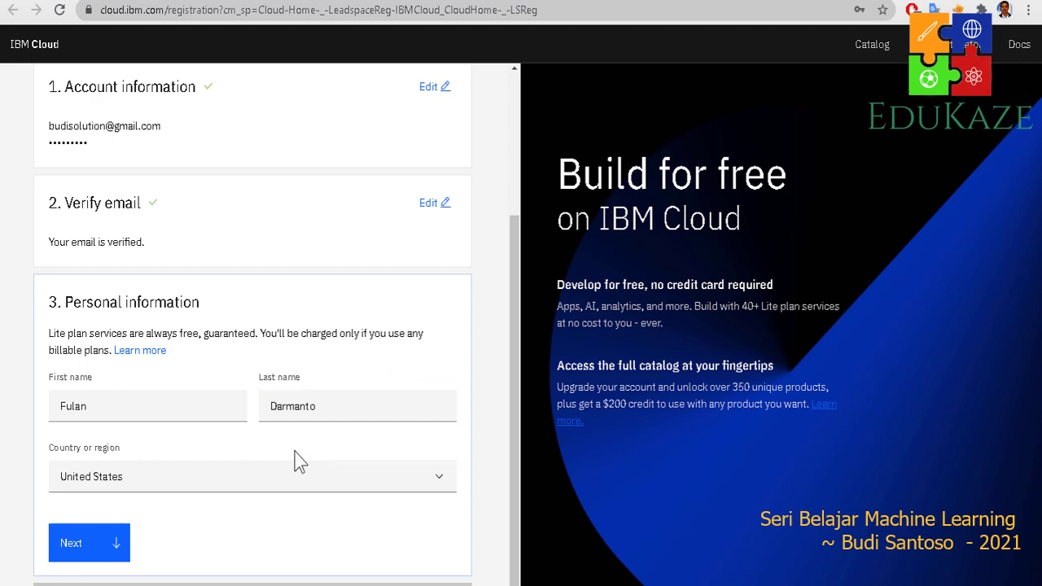
Step: Choose Indonesia as the country or region and submit the personal information
{"action": "left_click", "coordinate": [212, 481]}
{"action": "left_click", "coordinate": [439, 486]}
{"action": "scroll", "coordinate": [406, 430], "scroll_direction": "down", "scroll_amount": 1}
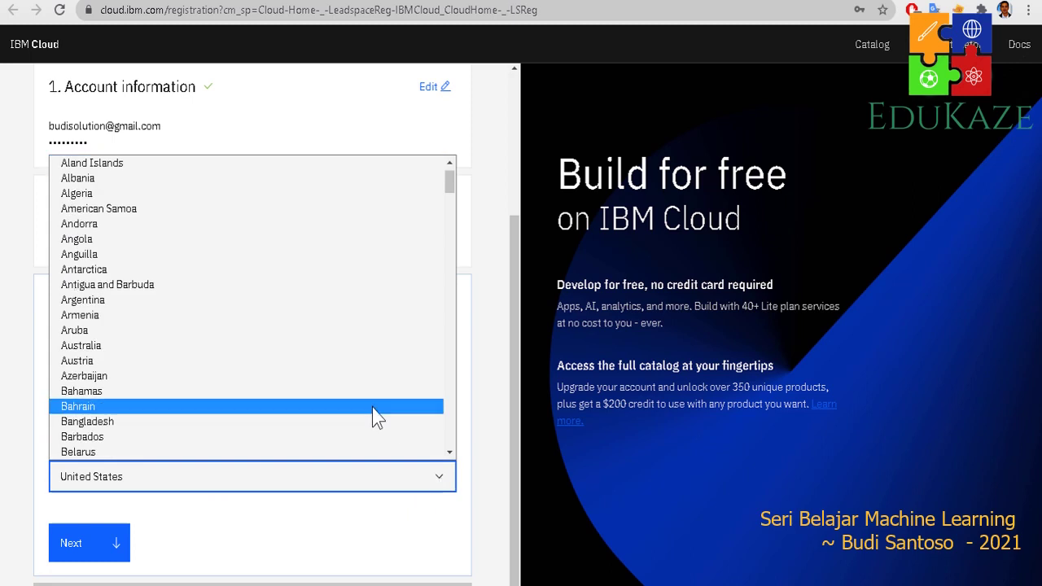
{"action": "scroll", "coordinate": [374, 416], "scroll_direction": "down", "scroll_amount": 7}
{"action": "scroll", "coordinate": [371, 416], "scroll_direction": "down", "scroll_amount": 14}
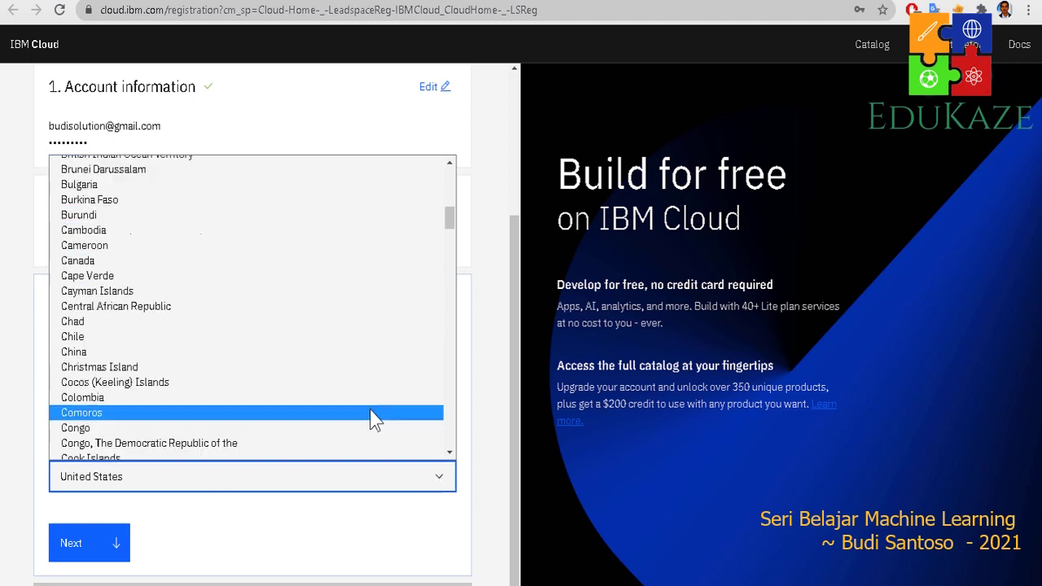
{"action": "scroll", "coordinate": [368, 419], "scroll_direction": "down", "scroll_amount": 7}
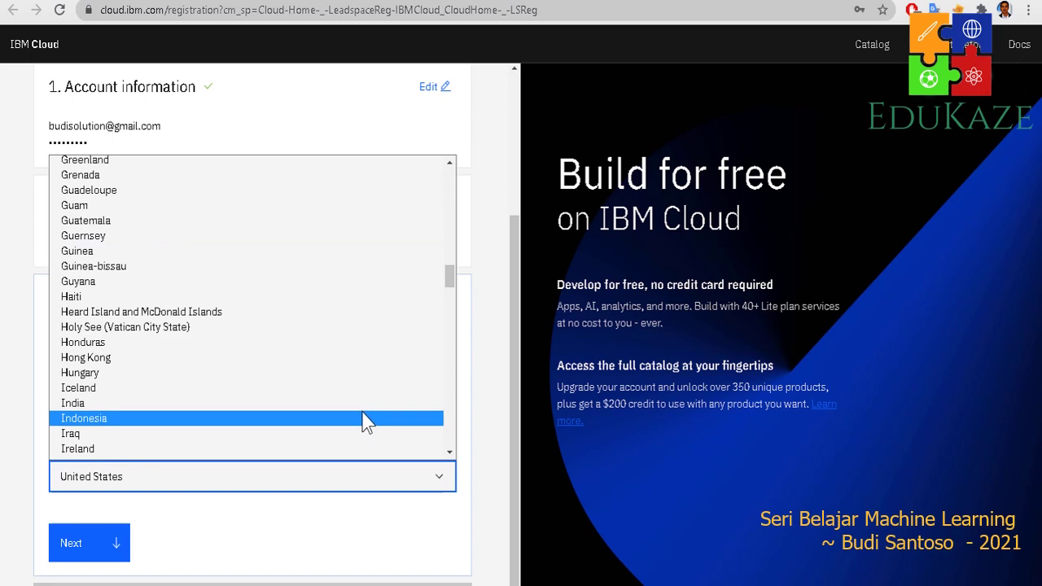
{"action": "left_click", "coordinate": [345, 419]}
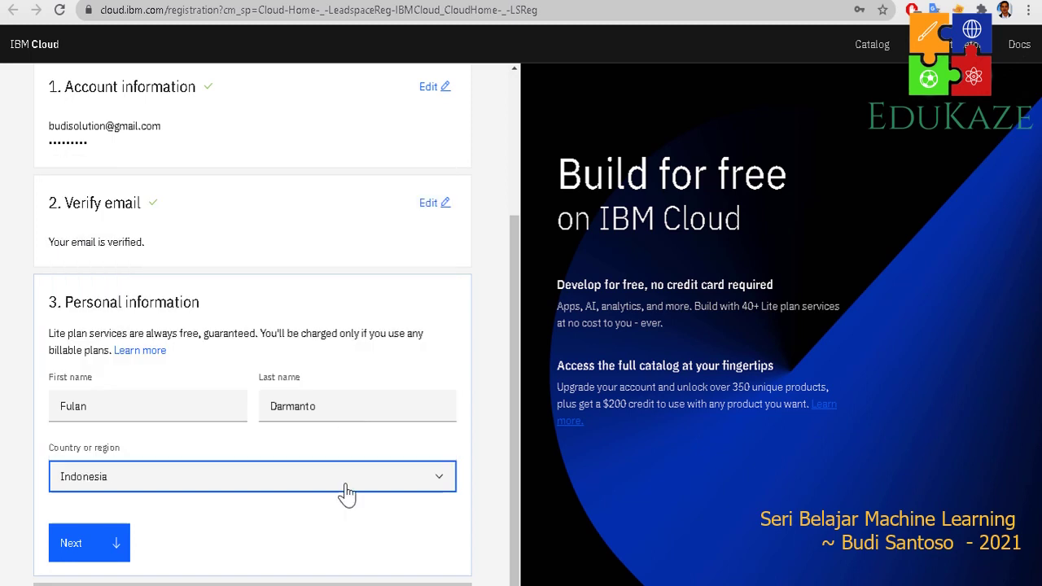
{"action": "left_click", "coordinate": [307, 529]}
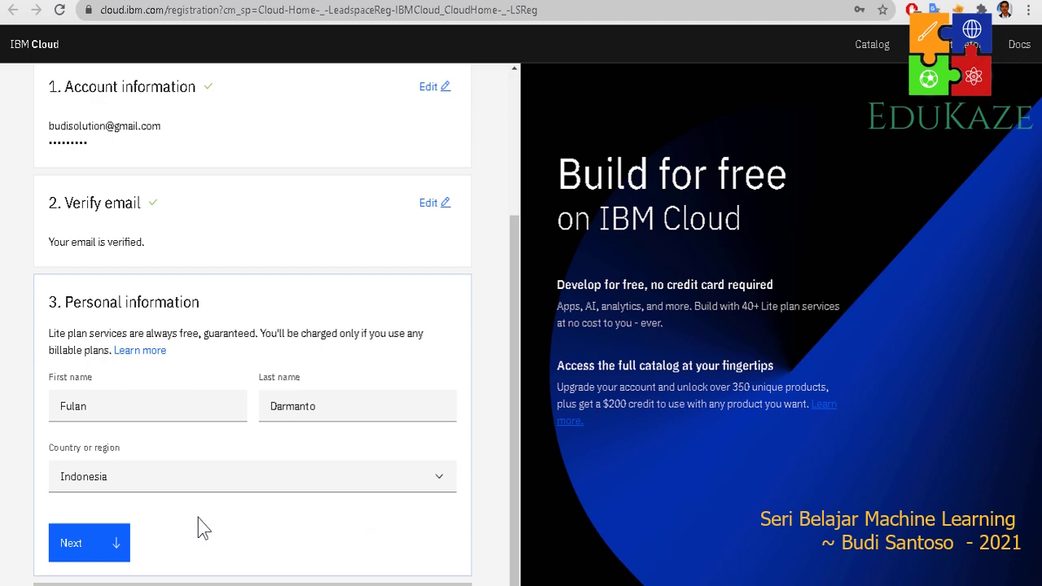
{"action": "left_click", "coordinate": [114, 543]}
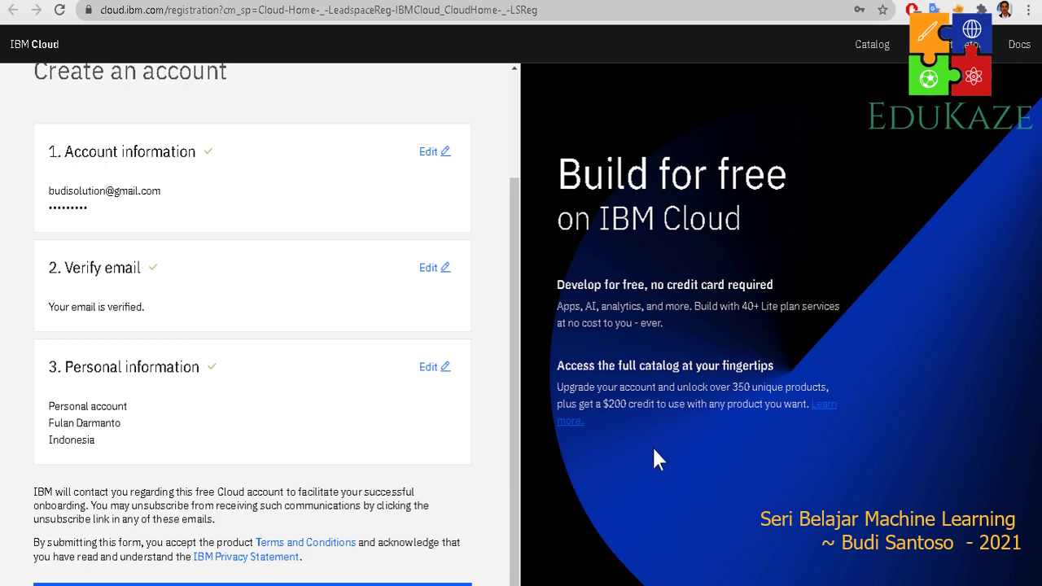
Step: Zoom the page out to see the whole form, create the account, then zoom back in
{"action": "key", "text": "ctrl+minus"}
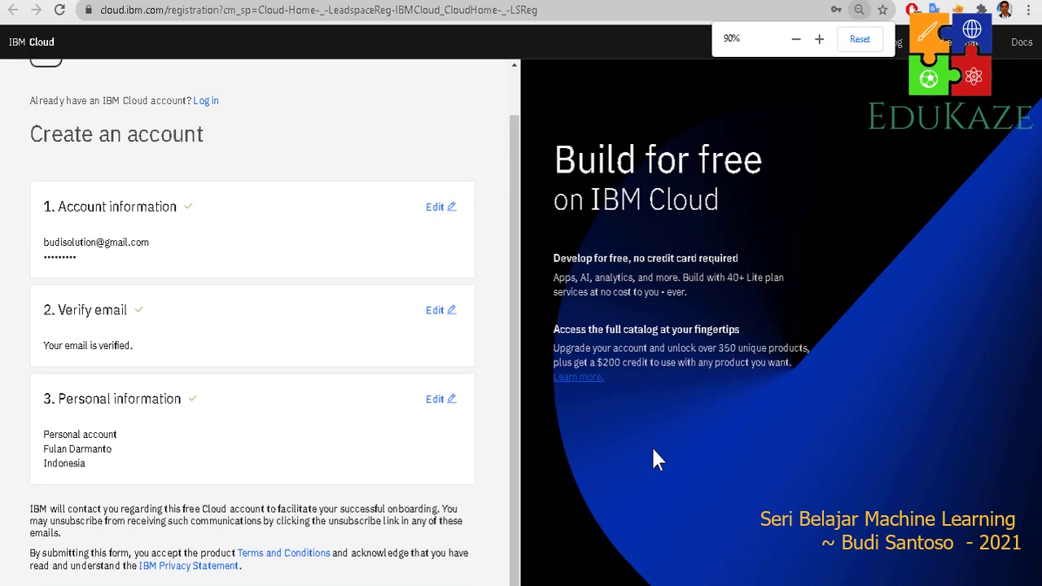
{"action": "key", "text": "ctrl+minus"}
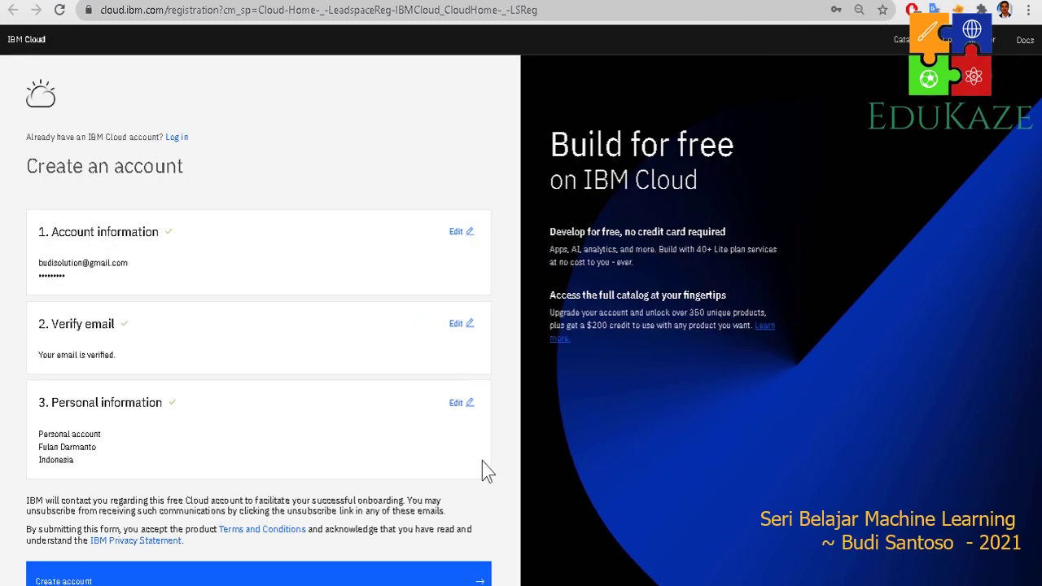
{"action": "key", "text": "ctrl+minus"}
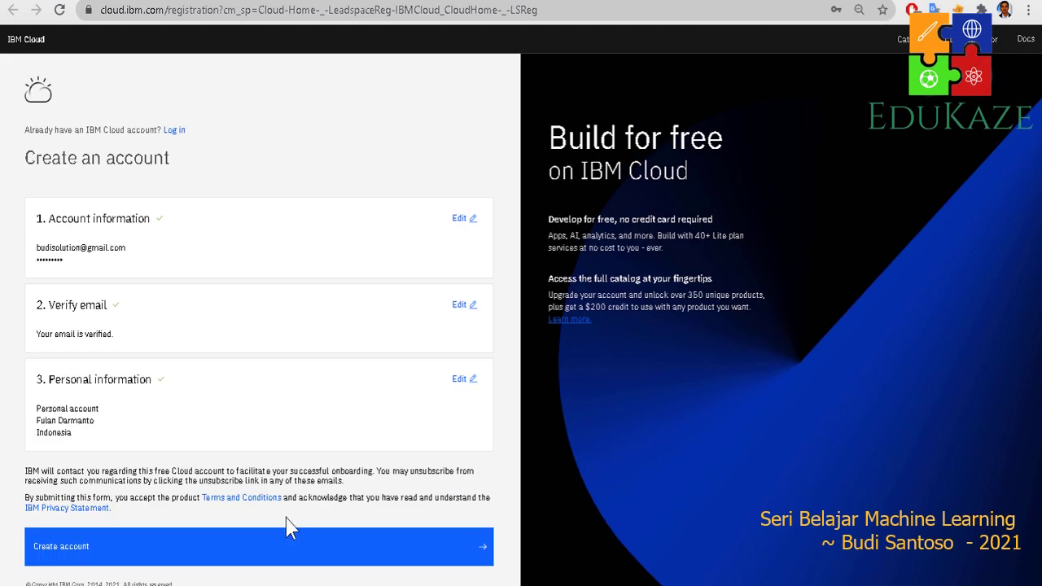
{"action": "left_click", "coordinate": [225, 552]}
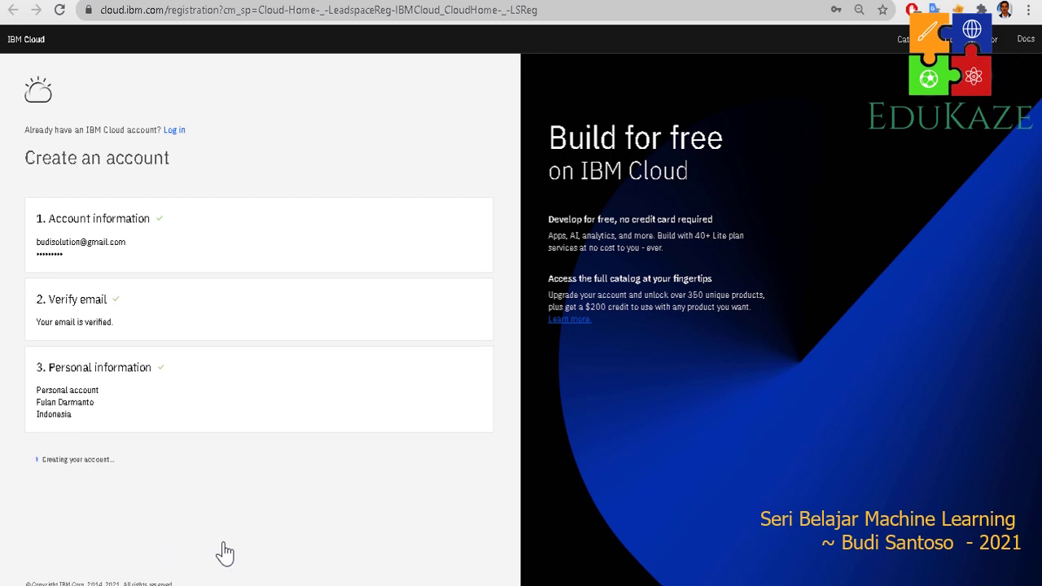
{"action": "key", "text": "ctrl+plus"}
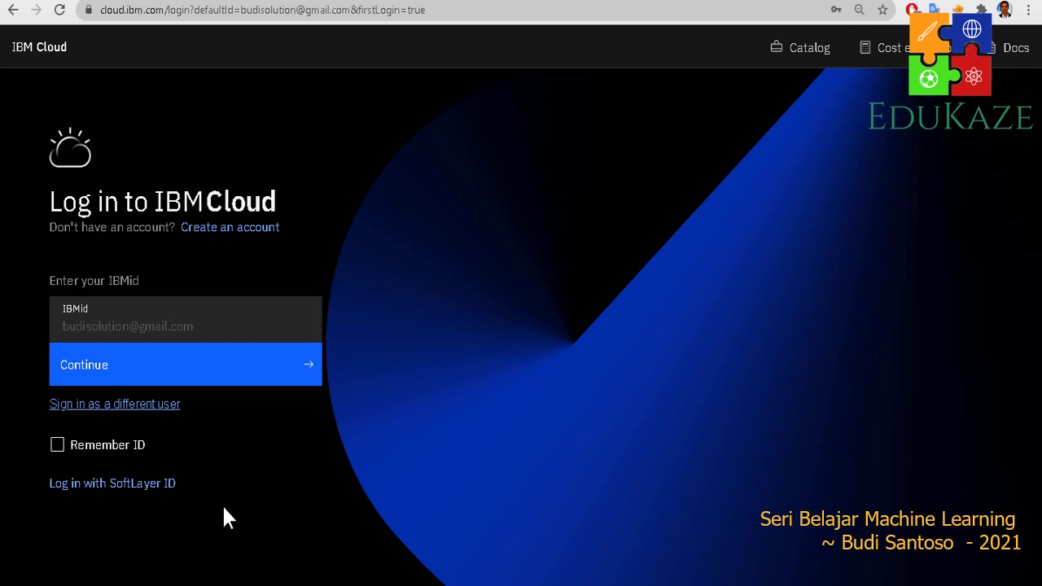
Step: Continue with the prefilled IBMid, enter the account password, and log in
{"action": "left_click", "coordinate": [288, 371]}
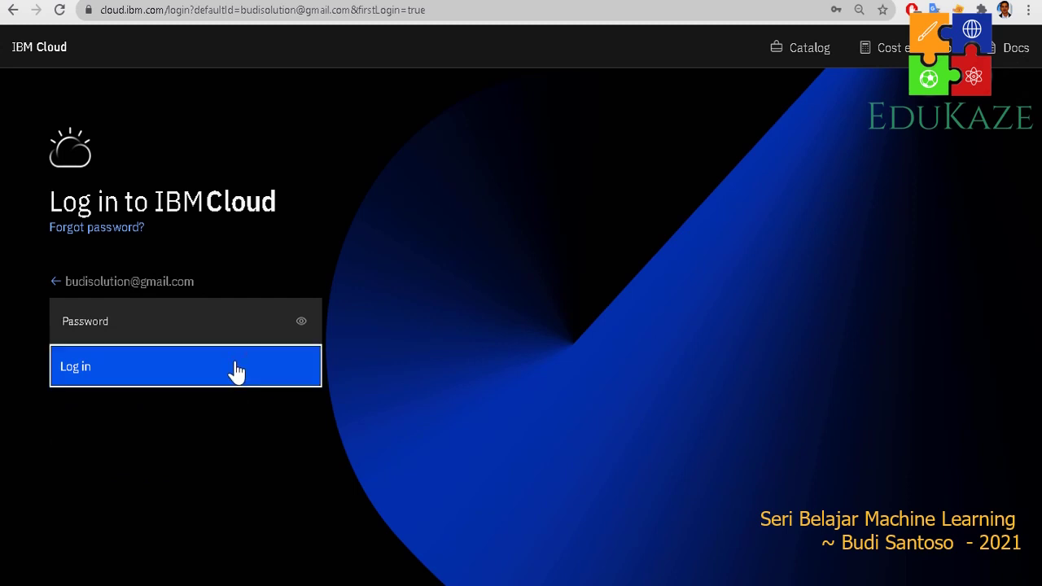
{"action": "left_click", "coordinate": [176, 323]}
{"action": "left_click", "coordinate": [265, 305]}
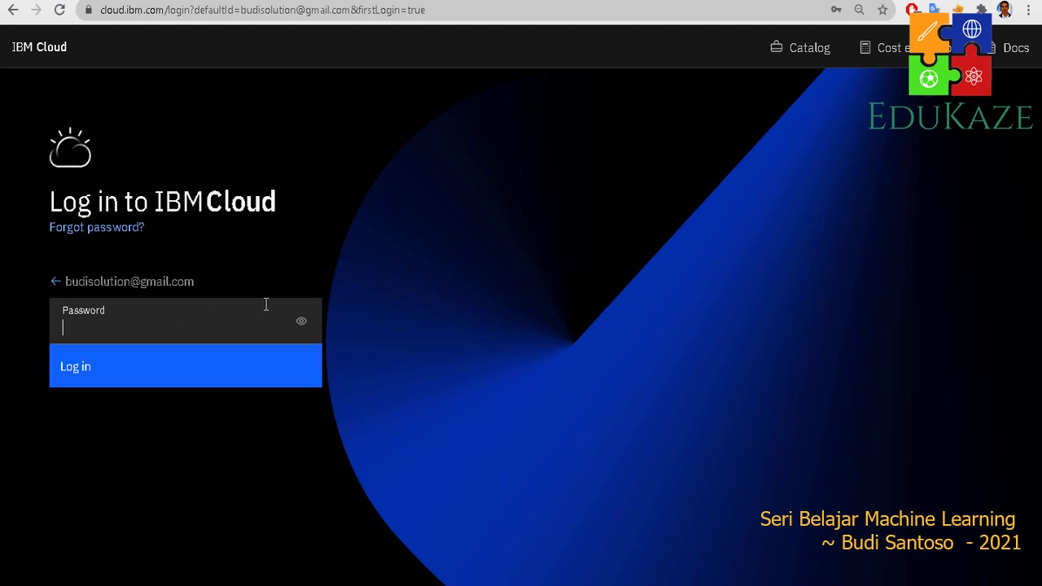
{"action": "type", "text": "•••••••••"}
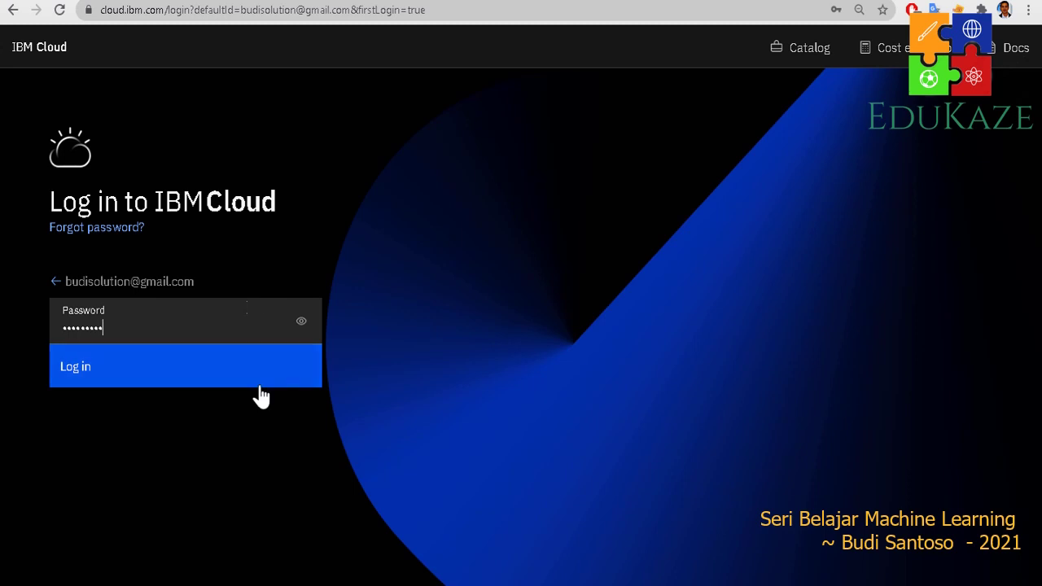
{"action": "left_click", "coordinate": [263, 380]}
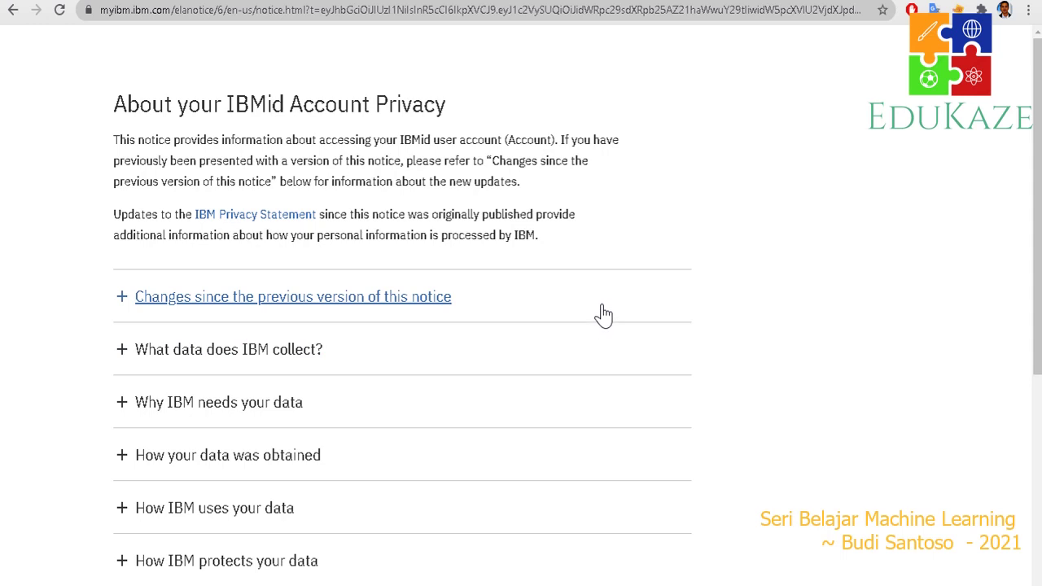
Step: Read through the IBMid privacy notice and proceed to the IBM Cloud console
{"action": "scroll", "coordinate": [603, 315], "scroll_direction": "down", "scroll_amount": 2}
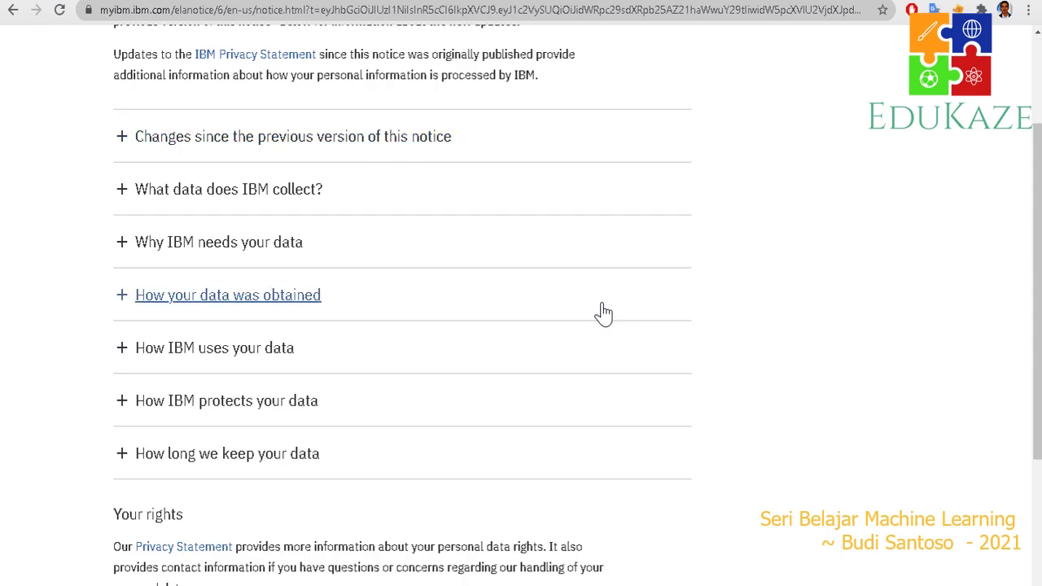
{"action": "scroll", "coordinate": [603, 314], "scroll_direction": "up", "scroll_amount": 2}
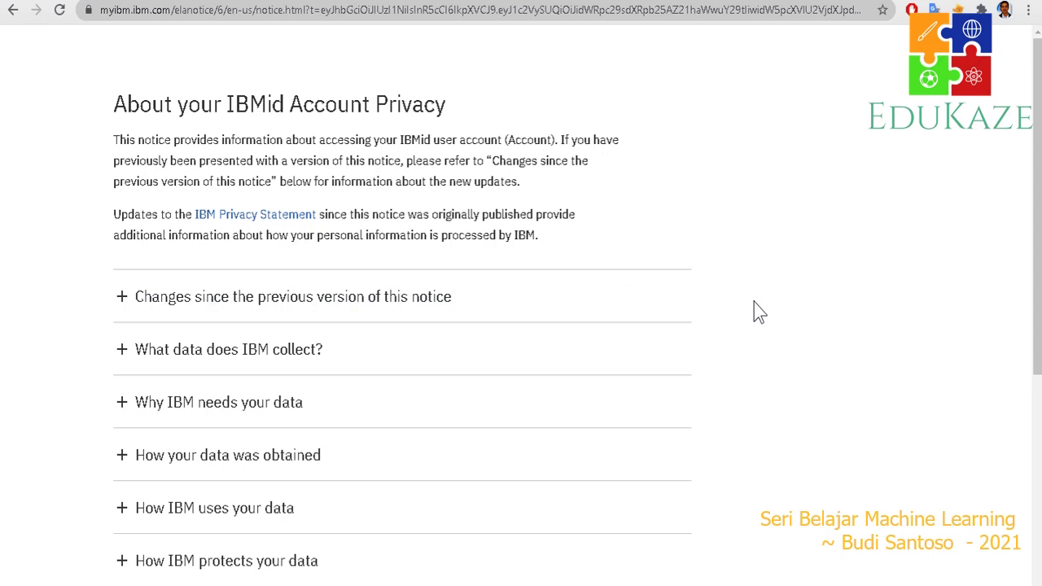
{"action": "scroll", "coordinate": [753, 309], "scroll_direction": "down", "scroll_amount": 4}
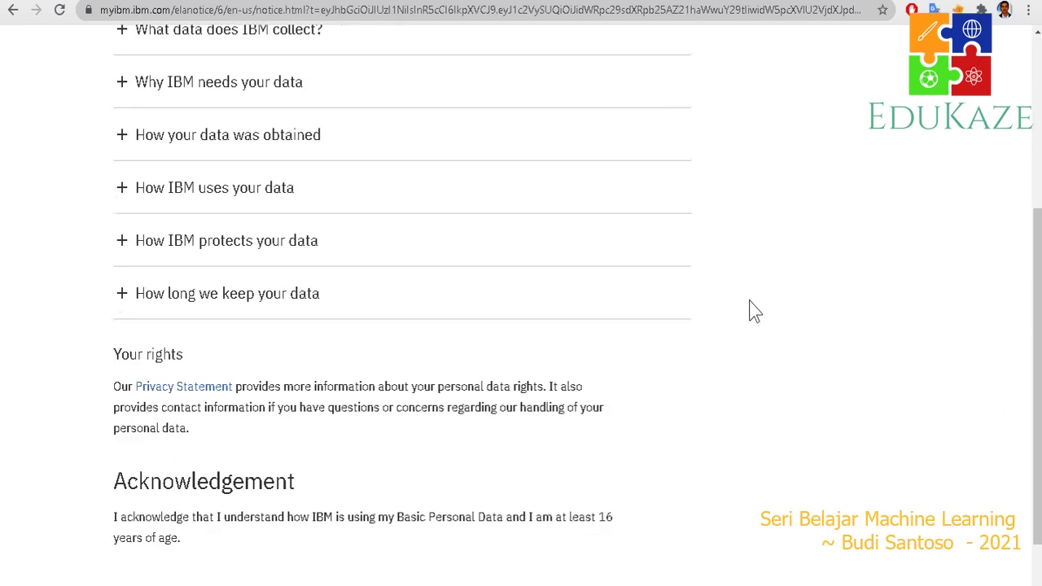
{"action": "scroll", "coordinate": [751, 313], "scroll_direction": "down", "scroll_amount": 3}
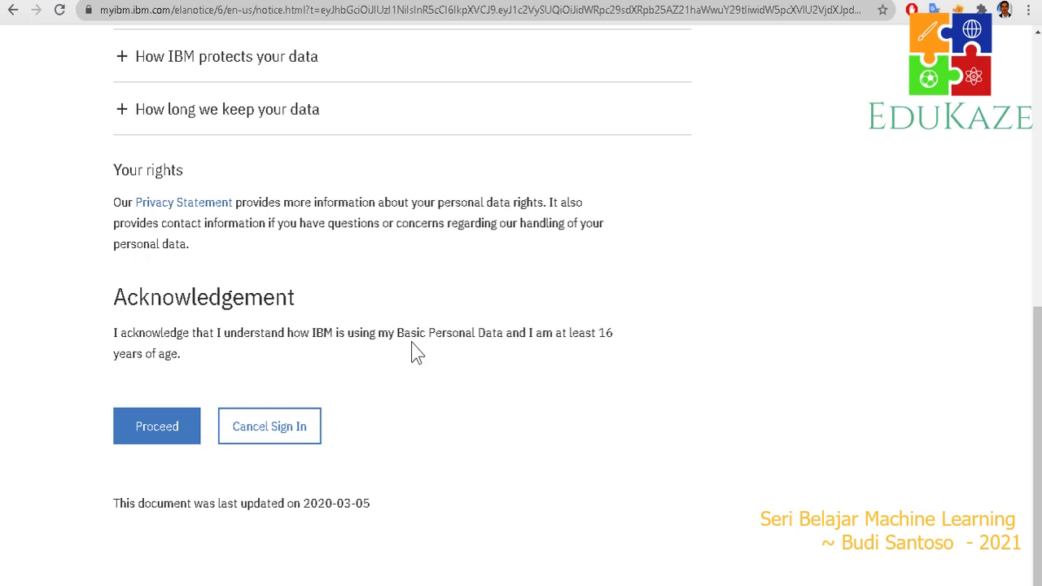
{"action": "left_click", "coordinate": [171, 441]}
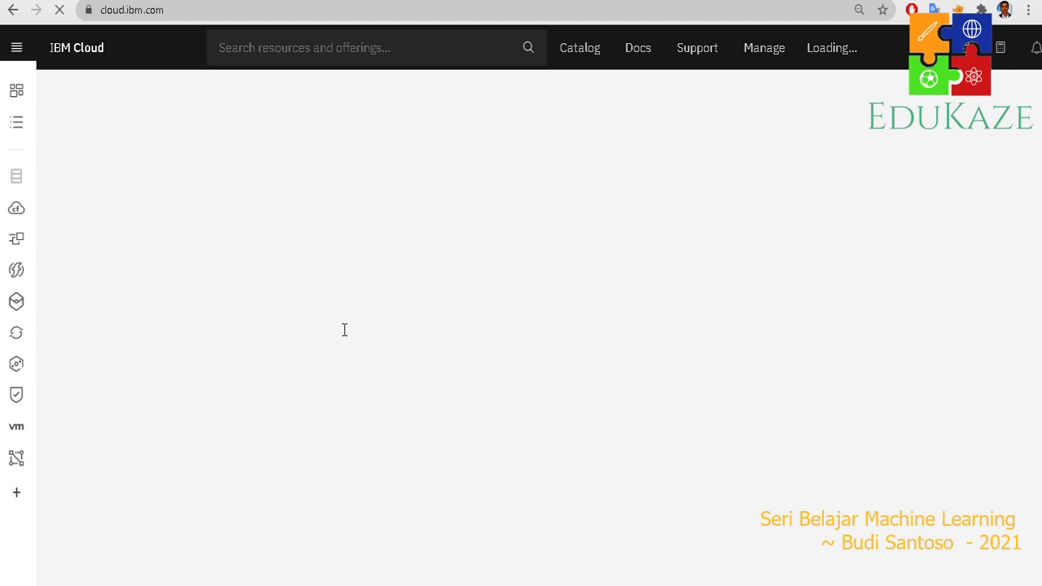
Step: Dismiss the Dashboard welcome tour and message, then focus the 'Search resources and offerings' box
{"action": "mouse_move", "coordinate": [858, 576]}
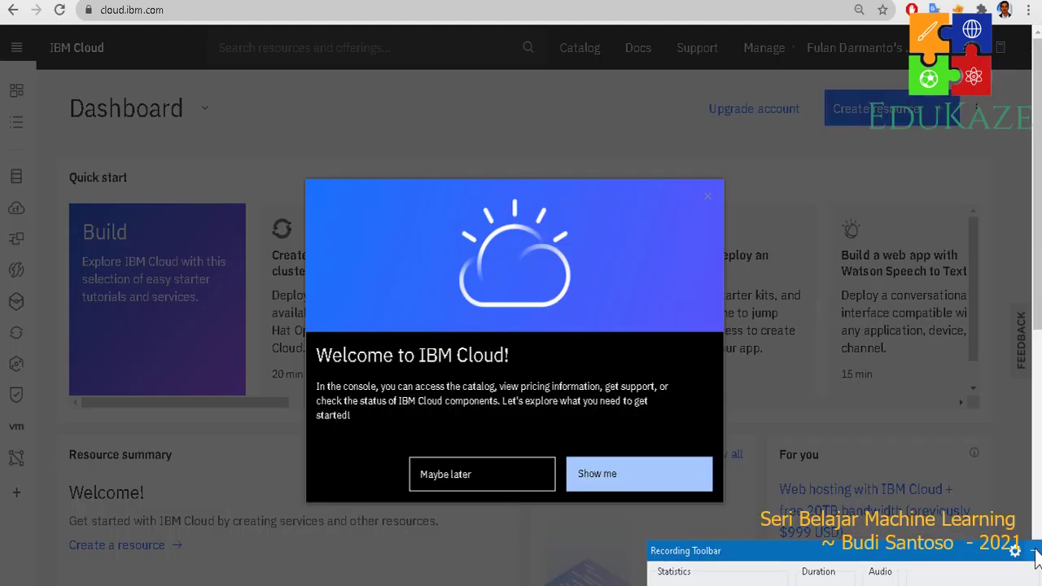
{"action": "left_click", "coordinate": [1033, 550]}
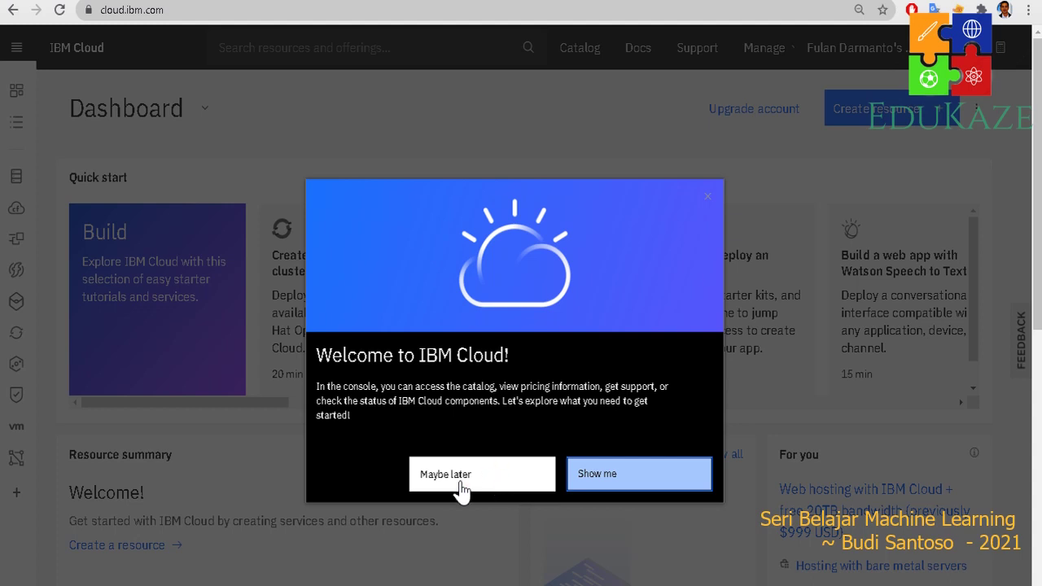
{"action": "left_click", "coordinate": [459, 487]}
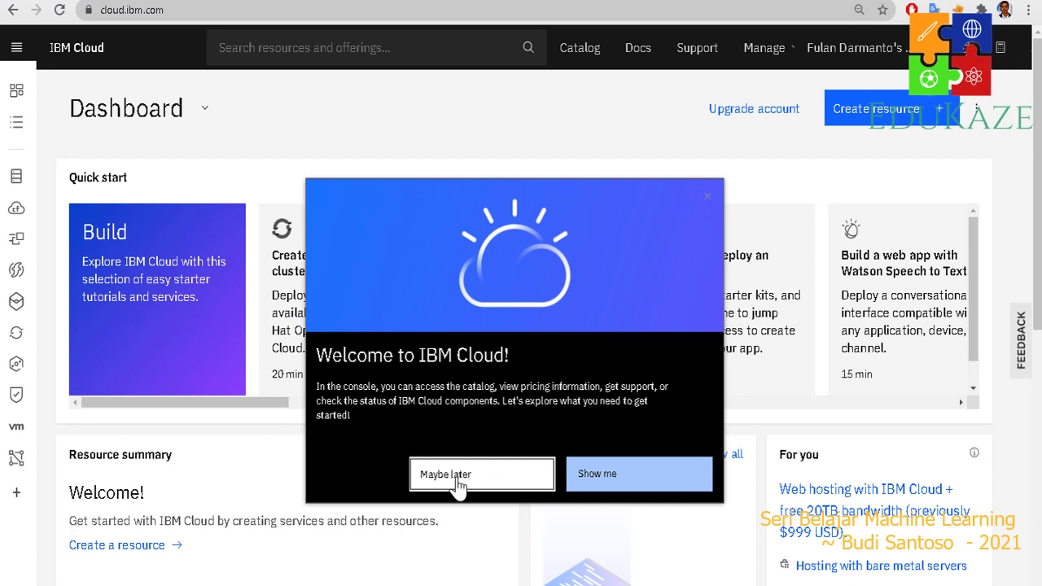
{"action": "left_click", "coordinate": [472, 481]}
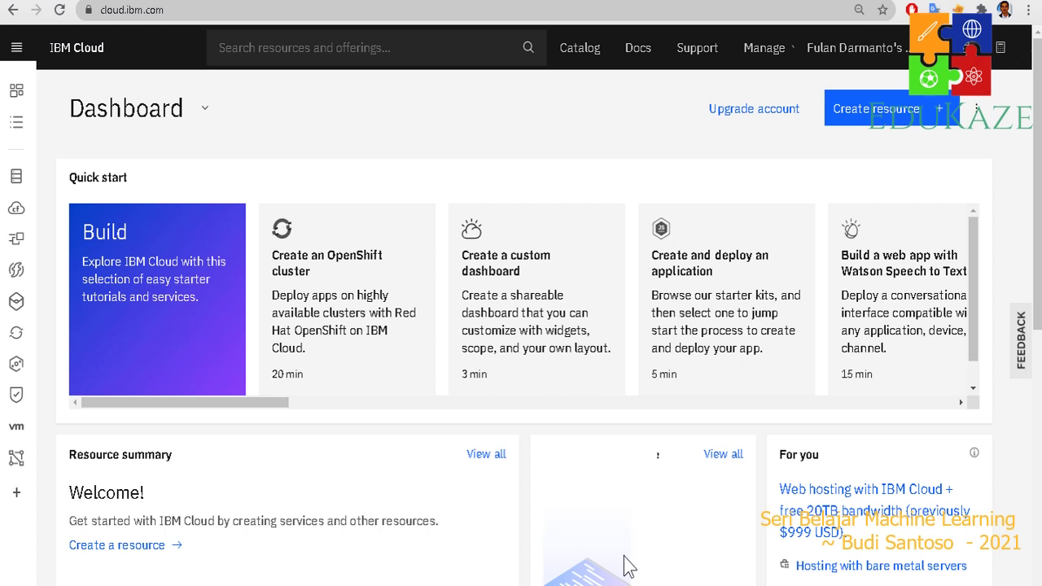
{"action": "left_click", "coordinate": [392, 54]}
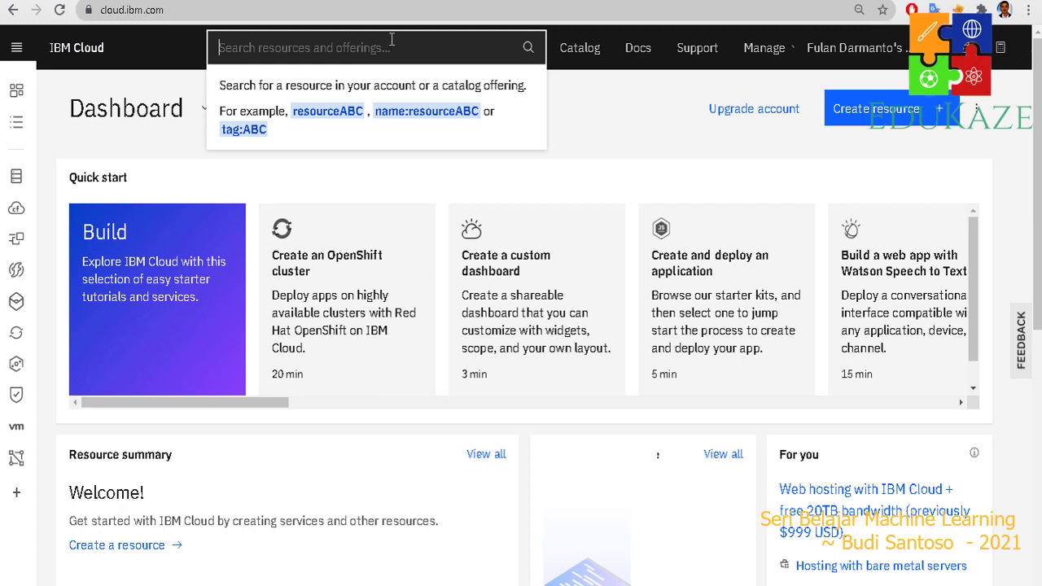
Step: Search the IBM Cloud catalog for 'object storage' and pick the Object Storage result
{"action": "type", "text": "obkect"}
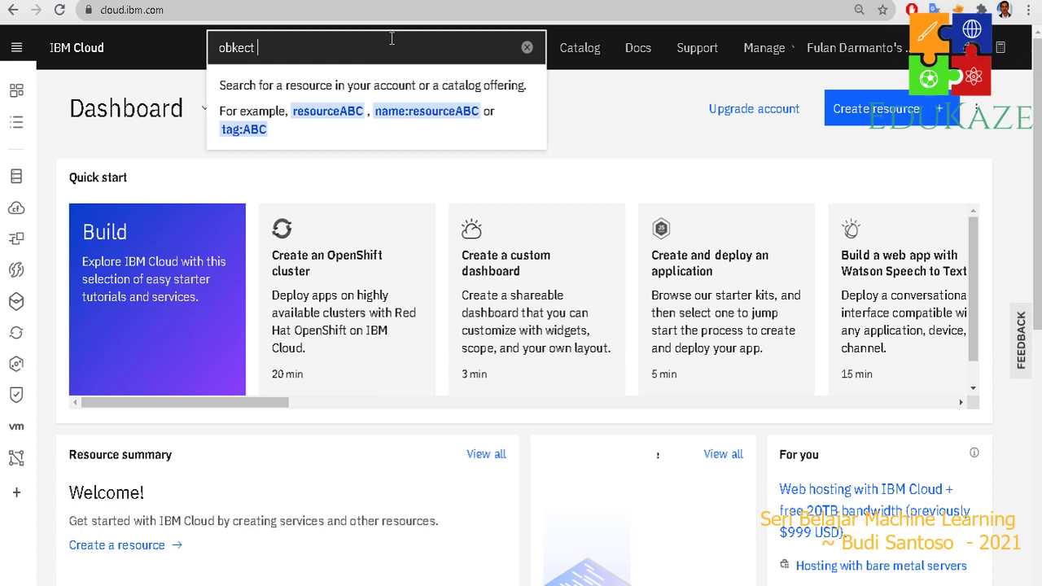
{"action": "key", "text": "BackSpace"}
{"action": "key", "text": "BackSpace"}
{"action": "key", "text": "BackSpace"}
{"action": "key", "text": "BackSpace"}
{"action": "key", "text": "BackSpace"}
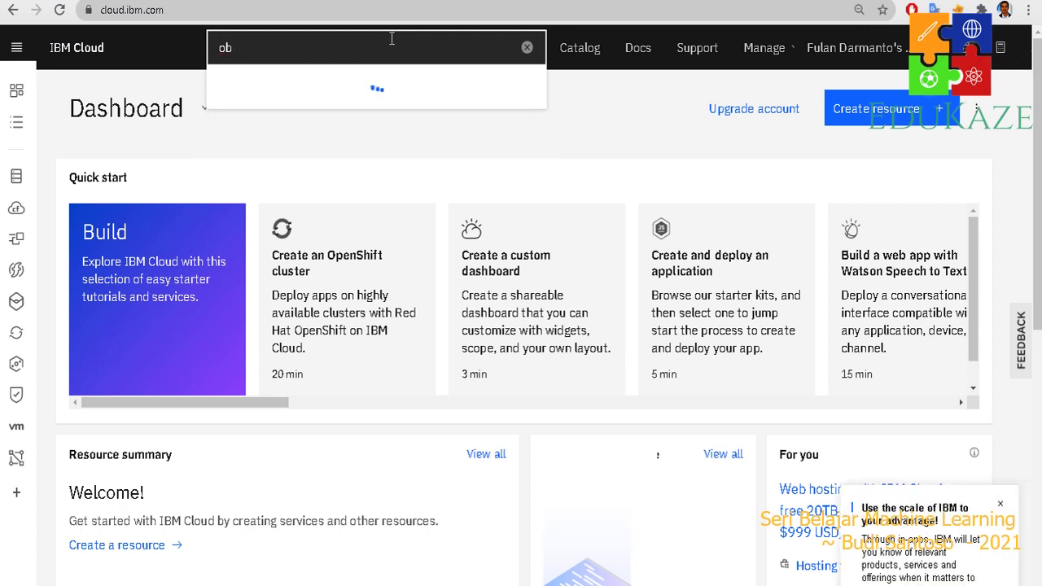
{"action": "type", "text": "ject"}
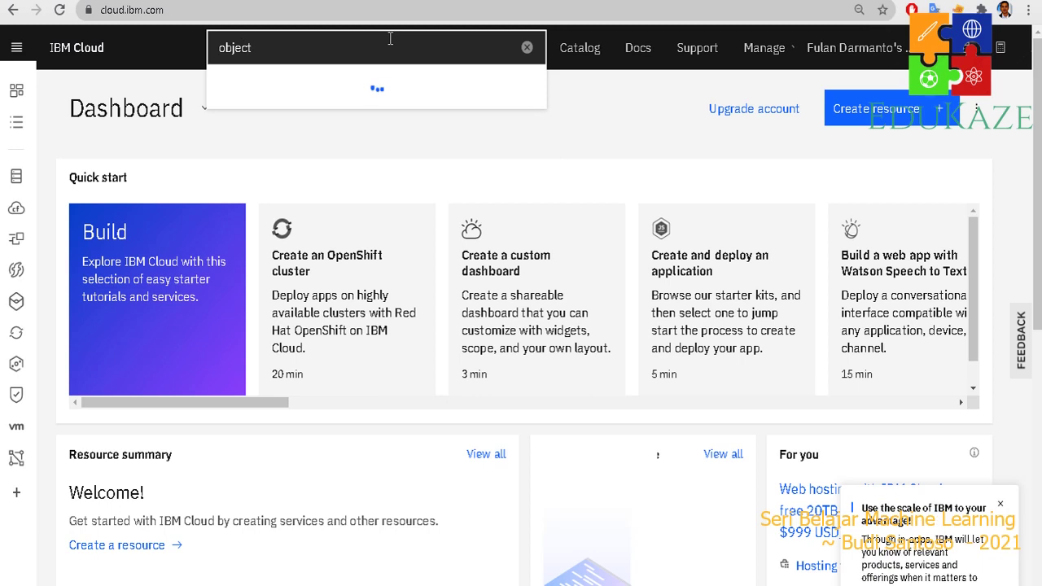
{"action": "type", "text": " storage"}
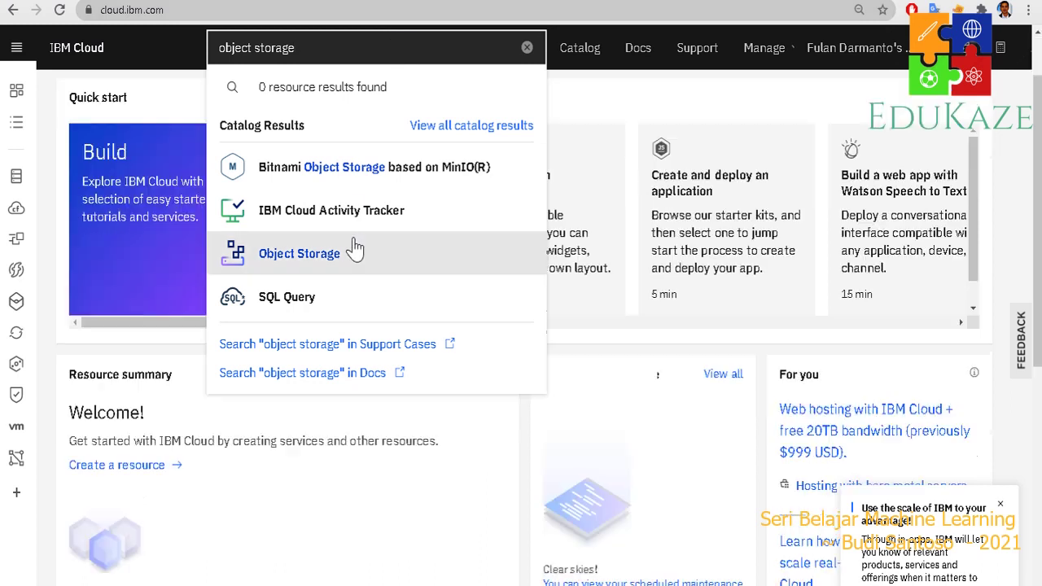
{"action": "left_click", "coordinate": [312, 261]}
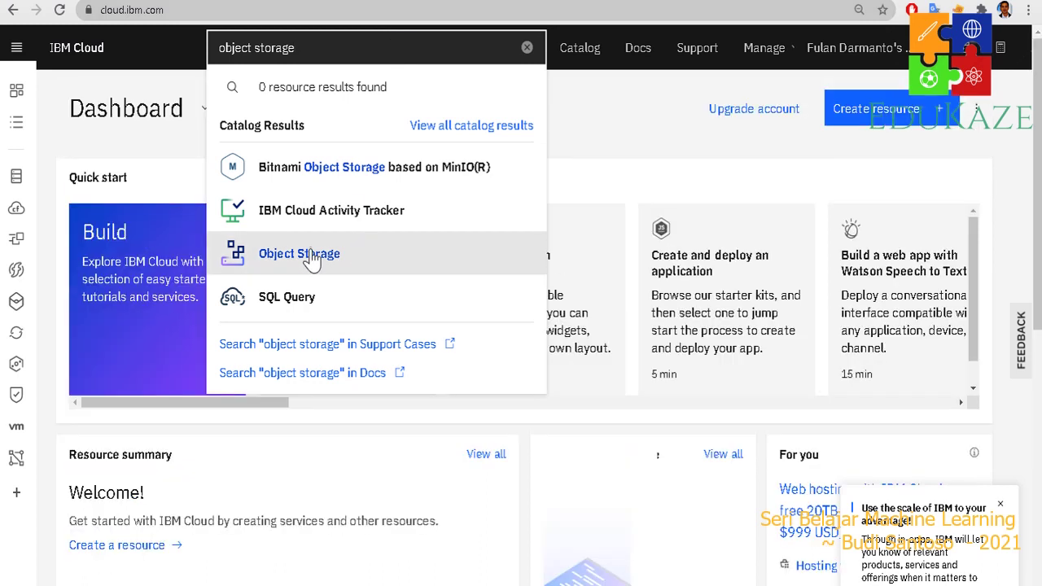
Step: Open the Object Storage offering, keep the Lite plan, and start creation from the Summary panel
{"action": "left_click", "coordinate": [311, 257]}
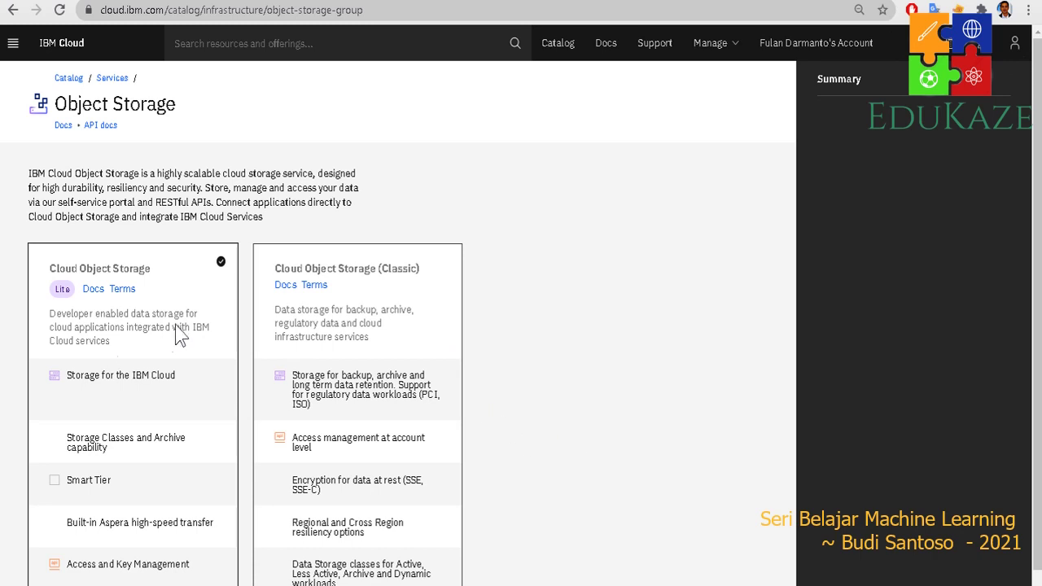
{"action": "left_click", "coordinate": [64, 290]}
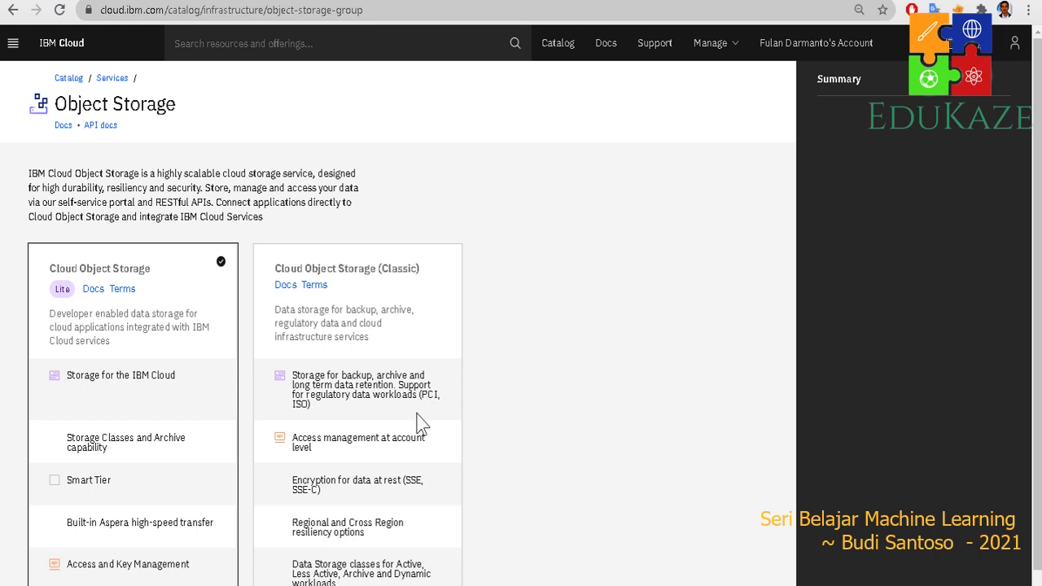
{"action": "scroll", "coordinate": [435, 449], "scroll_direction": "down", "scroll_amount": 1}
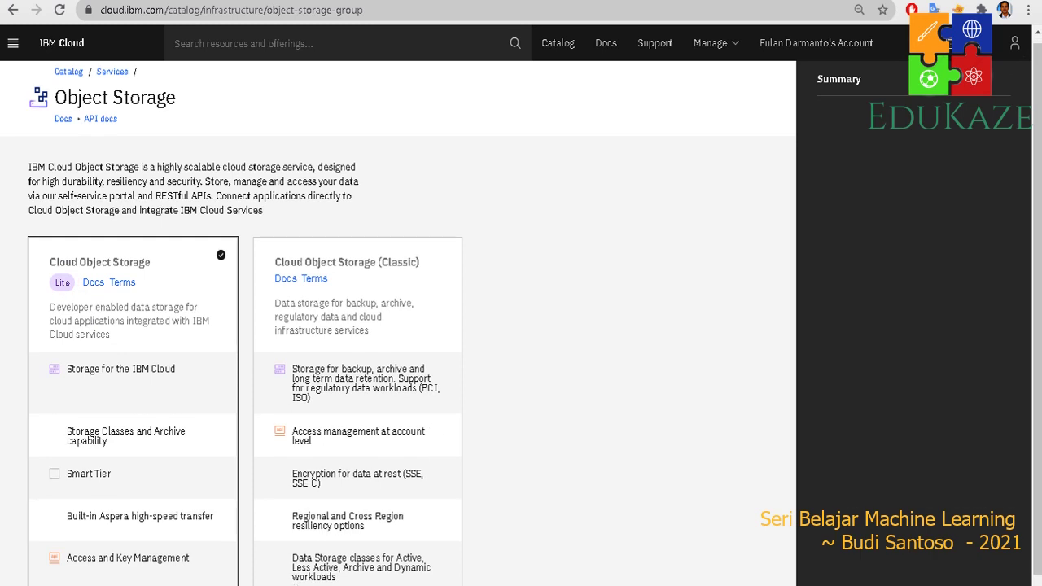
{"action": "scroll", "coordinate": [397, 324], "scroll_direction": "down", "scroll_amount": 1}
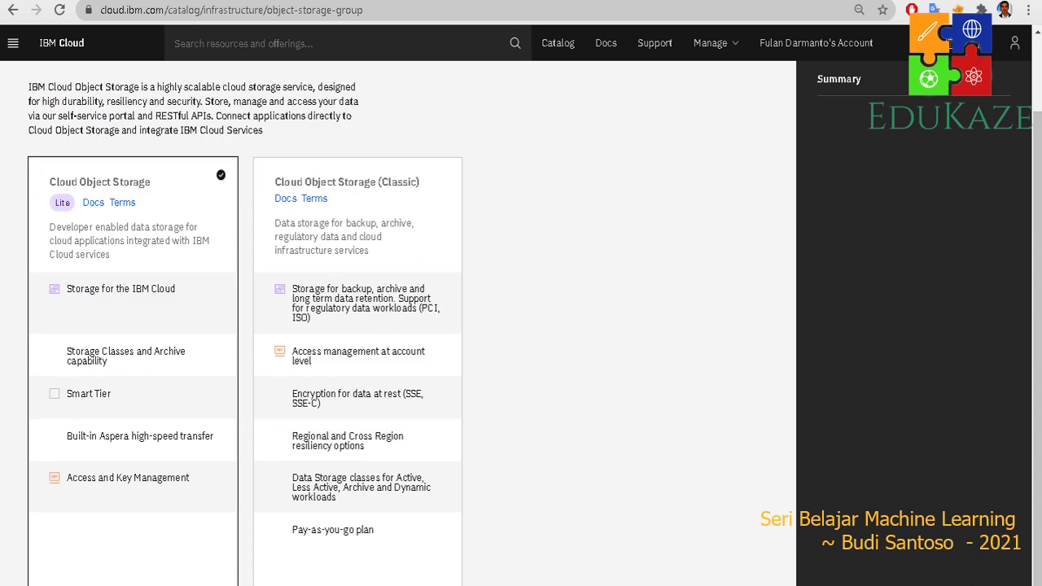
{"action": "double_click", "coordinate": [690, 7]}
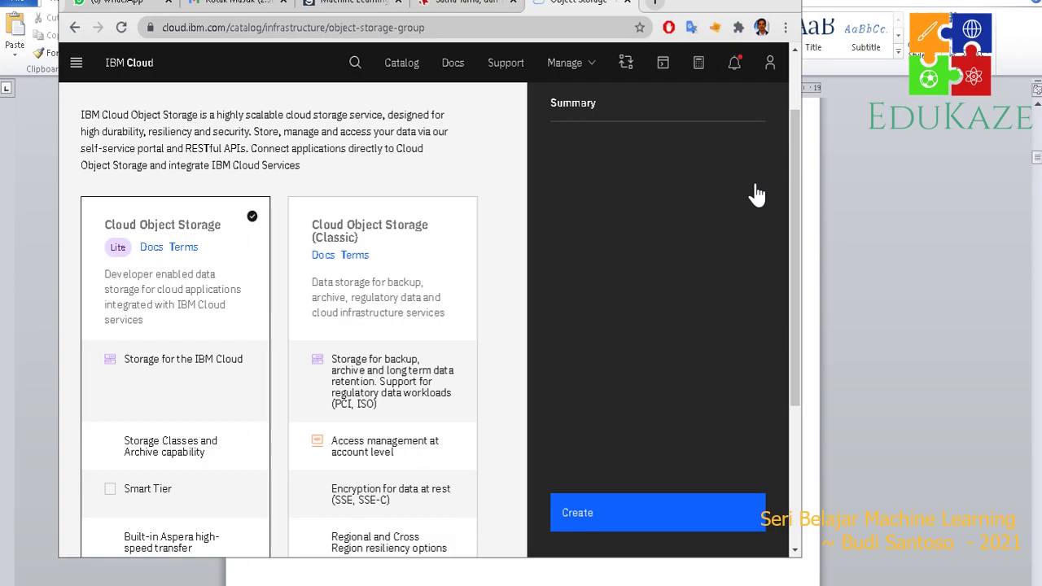
{"action": "left_click", "coordinate": [624, 517]}
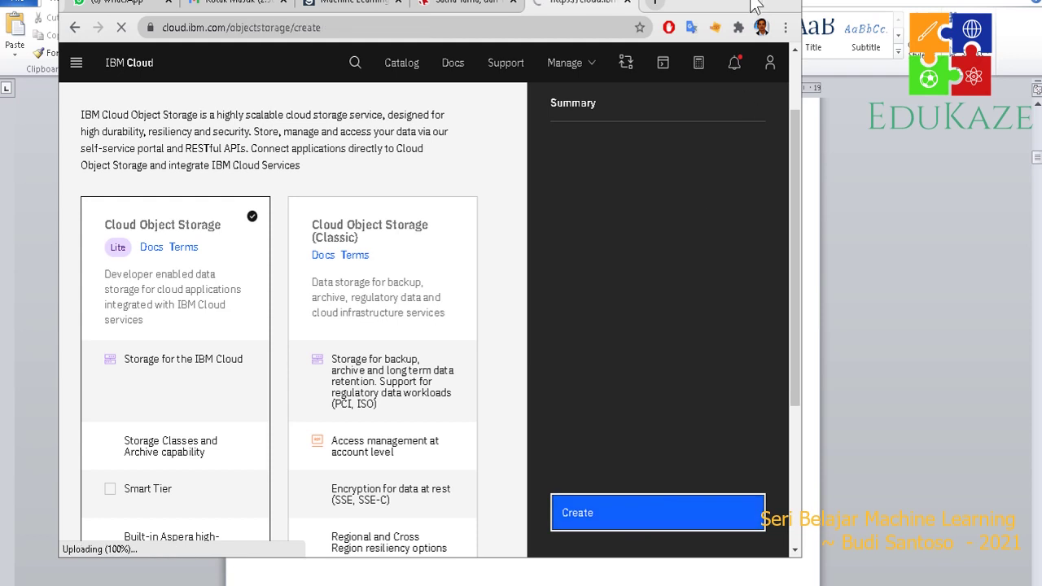
{"action": "key", "text": "super+Up"}
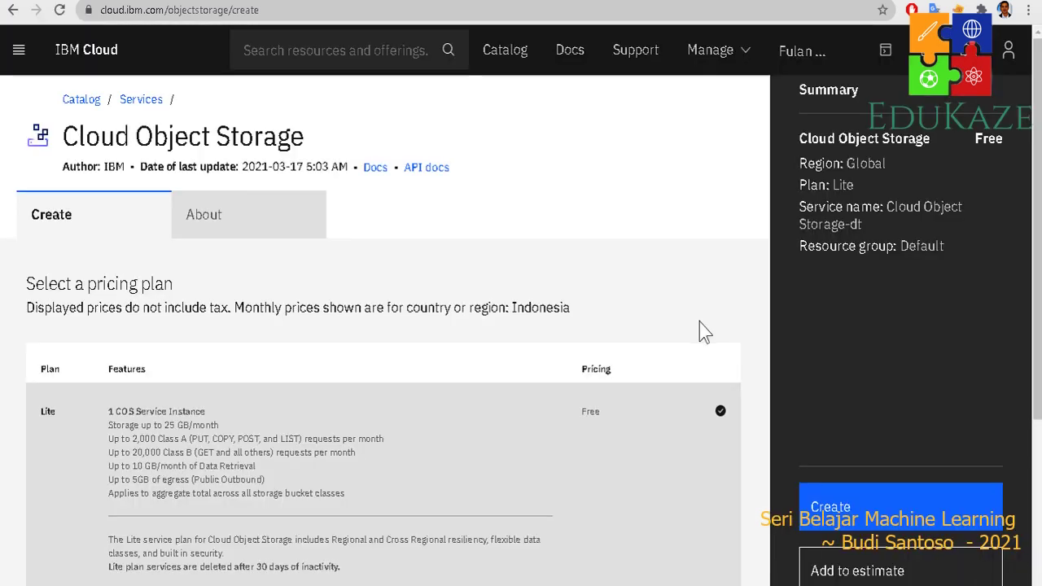
{"action": "scroll", "coordinate": [704, 332], "scroll_direction": "down", "scroll_amount": 4}
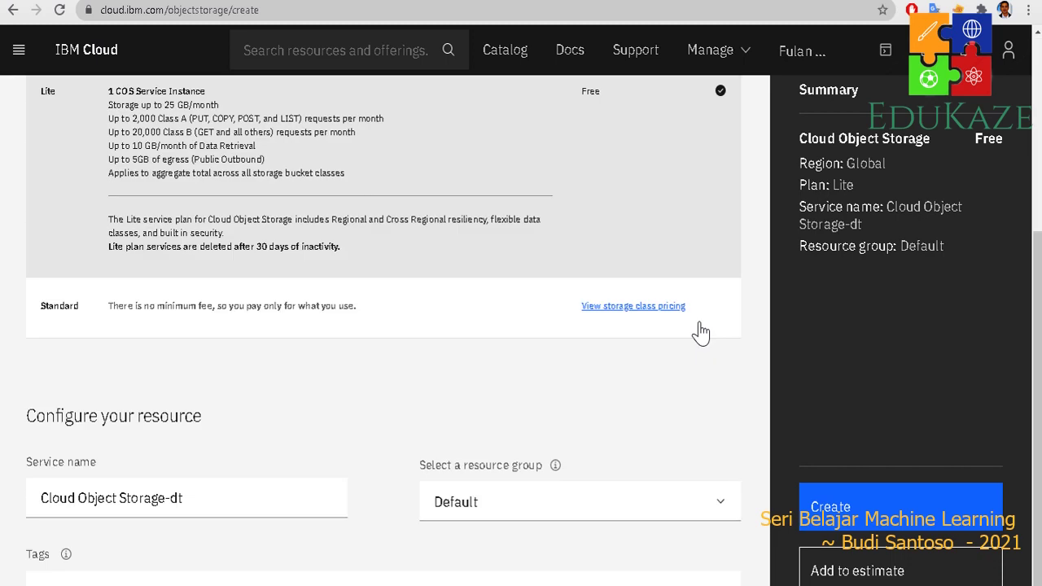
{"action": "scroll", "coordinate": [700, 333], "scroll_direction": "up", "scroll_amount": 4}
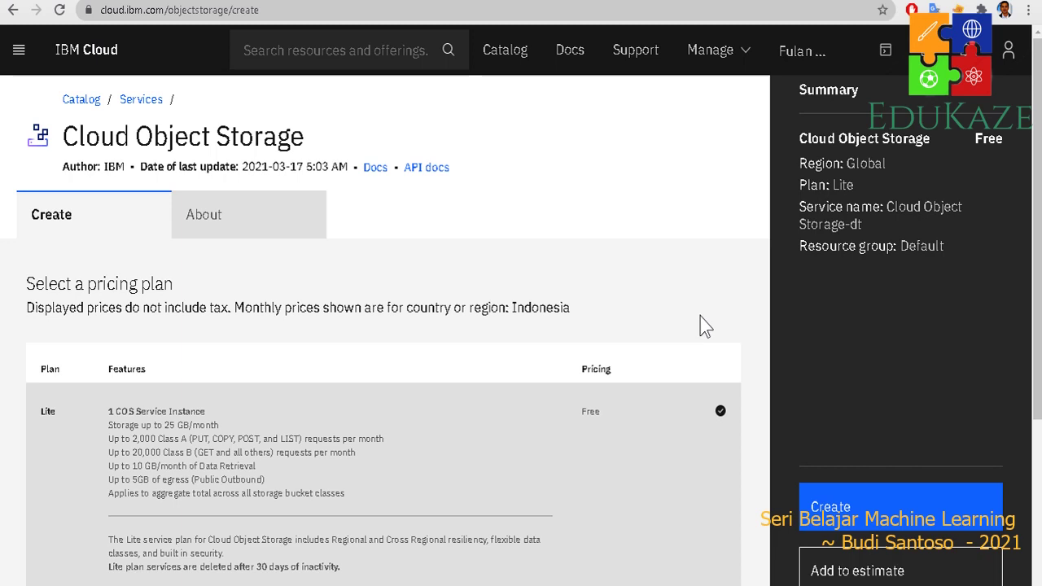
{"action": "scroll", "coordinate": [705, 325], "scroll_direction": "down", "scroll_amount": 1}
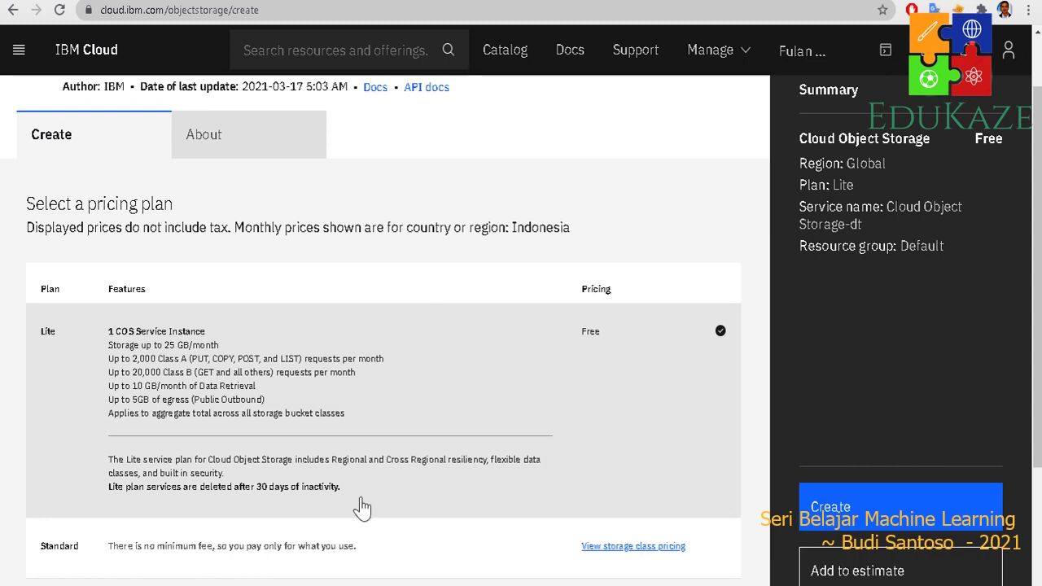
{"action": "scroll", "coordinate": [419, 543], "scroll_direction": "down", "scroll_amount": 1}
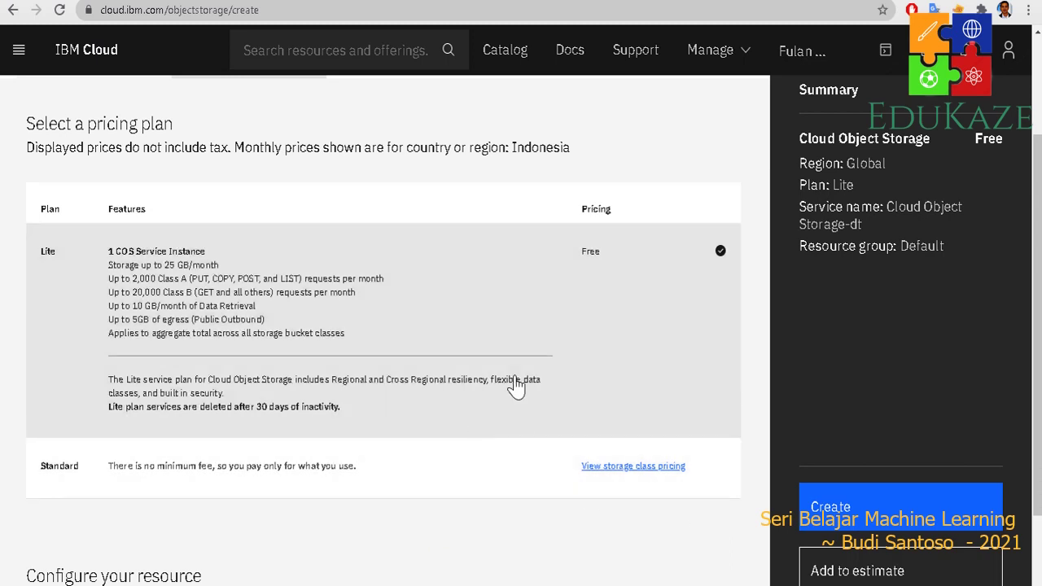
{"action": "scroll", "coordinate": [566, 406], "scroll_direction": "down", "scroll_amount": 3}
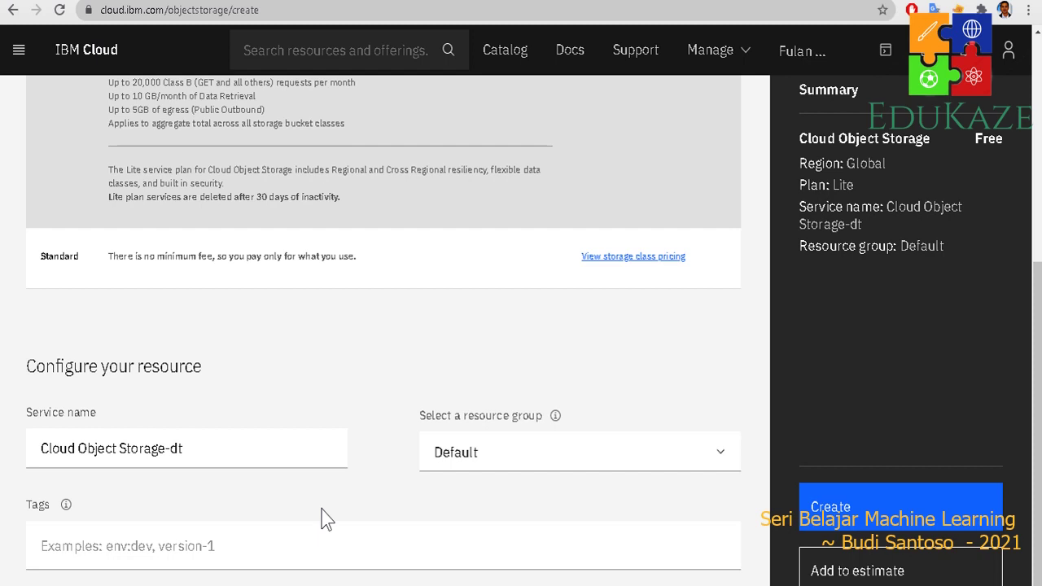
{"action": "scroll", "coordinate": [326, 518], "scroll_direction": "up", "scroll_amount": 3}
Step: Create the Lite 'Cloud Object Storage-dt' instance and look over its Getting started page
{"action": "left_click", "coordinate": [849, 506]}
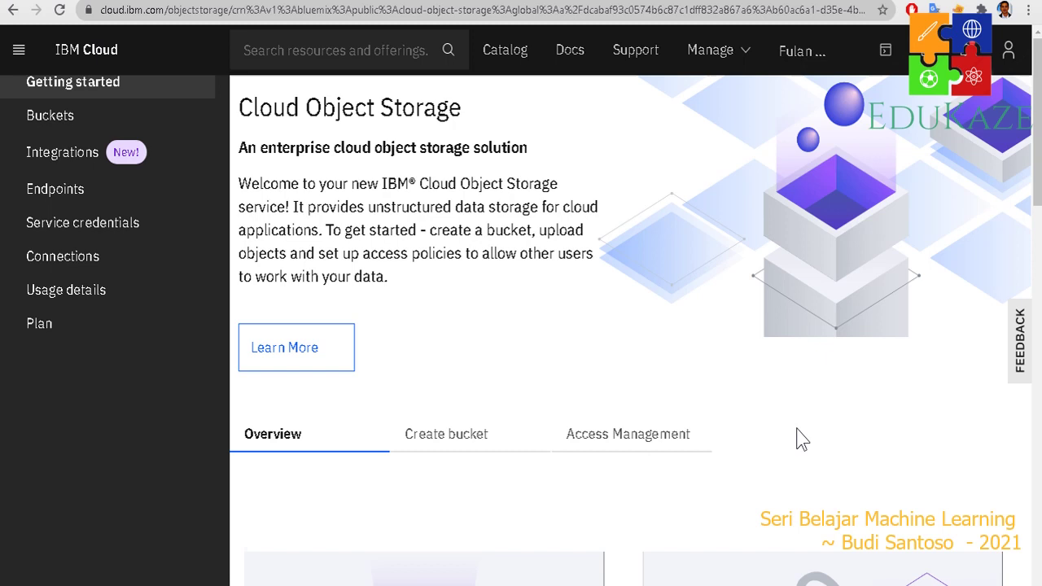
{"action": "scroll", "coordinate": [798, 437], "scroll_direction": "down", "scroll_amount": 4}
{"action": "scroll", "coordinate": [796, 432], "scroll_direction": "down", "scroll_amount": 5}
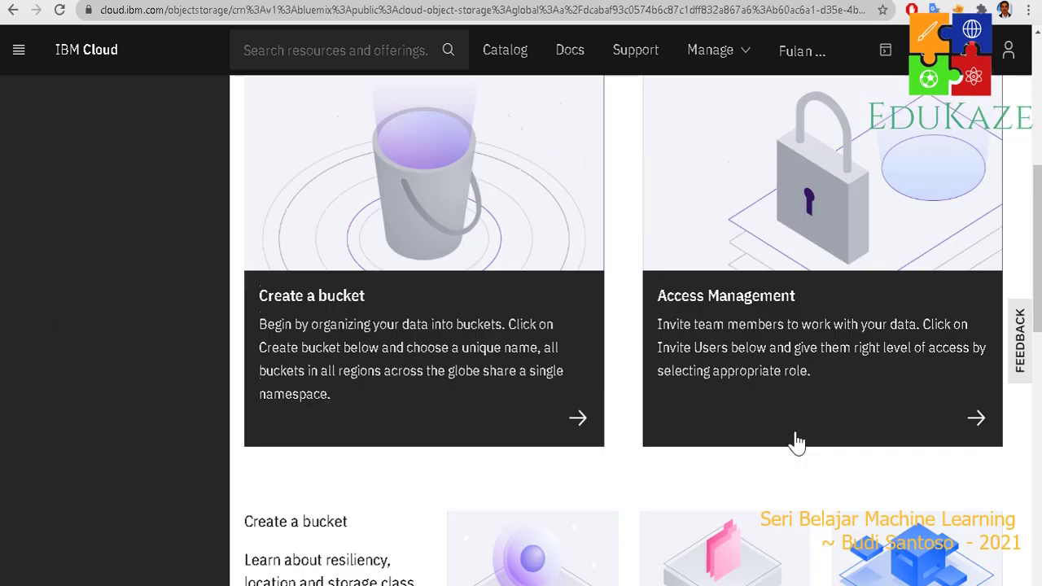
{"action": "scroll", "coordinate": [797, 439], "scroll_direction": "down", "scroll_amount": 8}
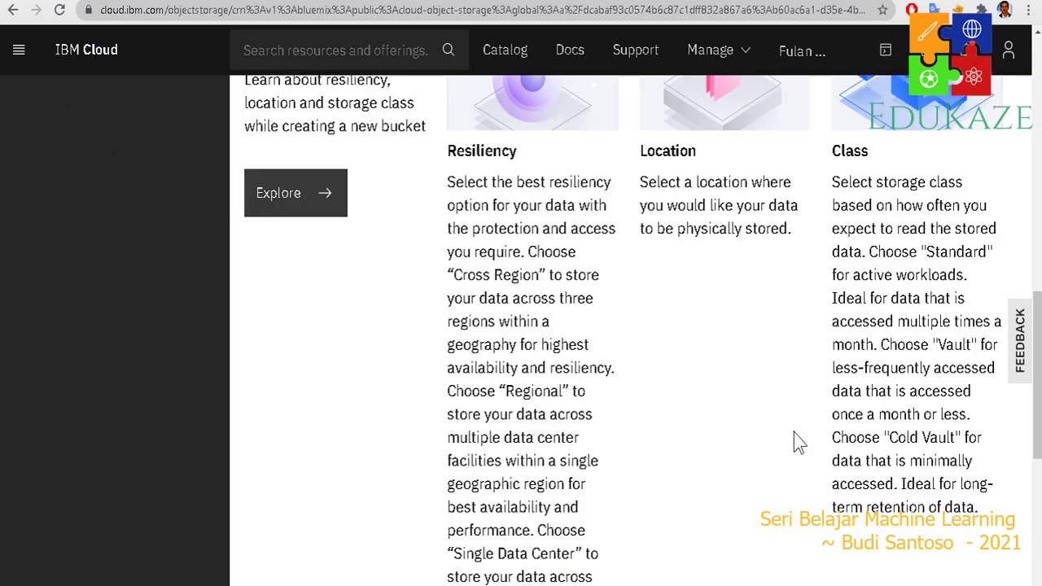
{"action": "scroll", "coordinate": [797, 440], "scroll_direction": "down", "scroll_amount": 4}
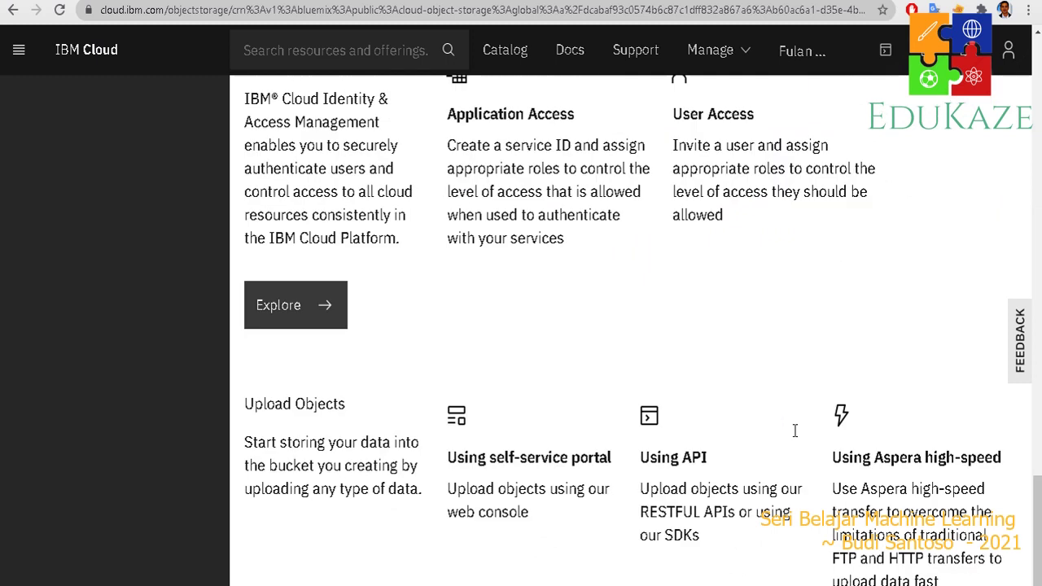
{"action": "scroll", "coordinate": [795, 435], "scroll_direction": "up", "scroll_amount": 13}
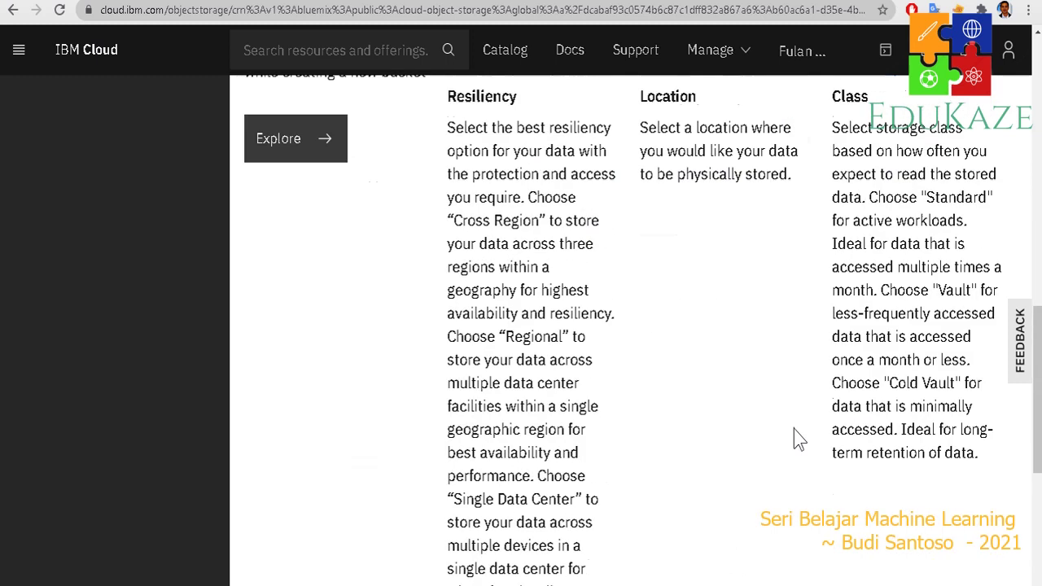
{"action": "scroll", "coordinate": [798, 439], "scroll_direction": "up", "scroll_amount": 6}
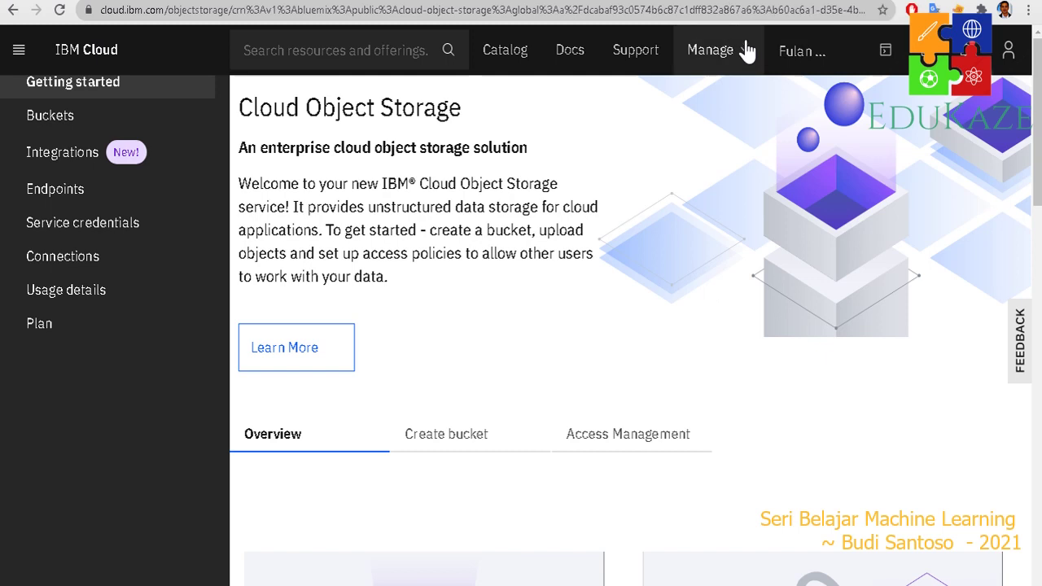
Step: Switch to the Cloud Pak for Data login tab and view its full page address
{"action": "left_click", "coordinate": [769, 5]}
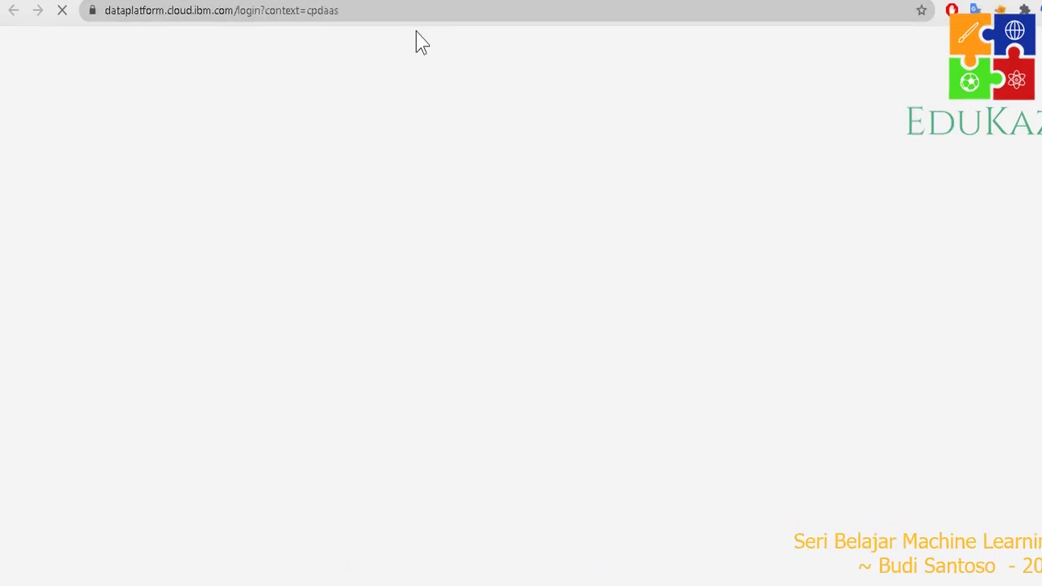
{"action": "left_click", "coordinate": [382, 16]}
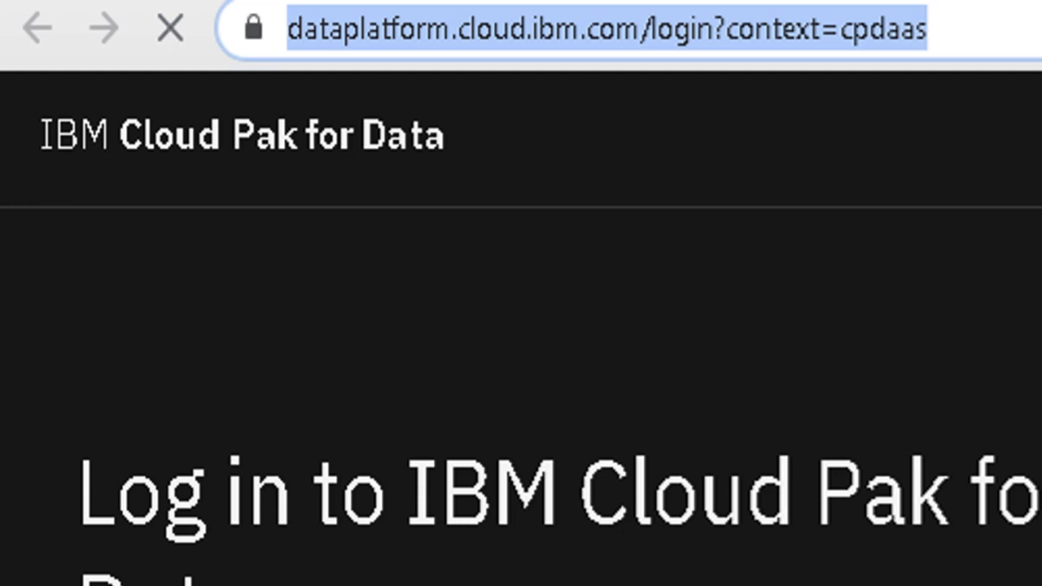
{"action": "left_click", "coordinate": [966, 39]}
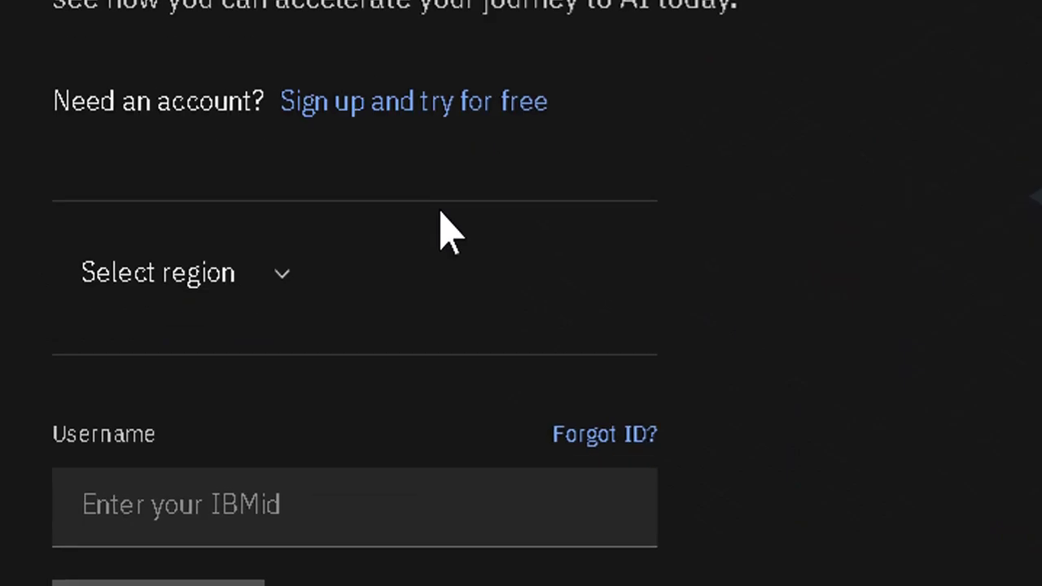
{"action": "left_click", "coordinate": [265, 430]}
Step: Fill the Username field with the saved IBMid e-mail address
{"action": "left_click", "coordinate": [219, 495]}
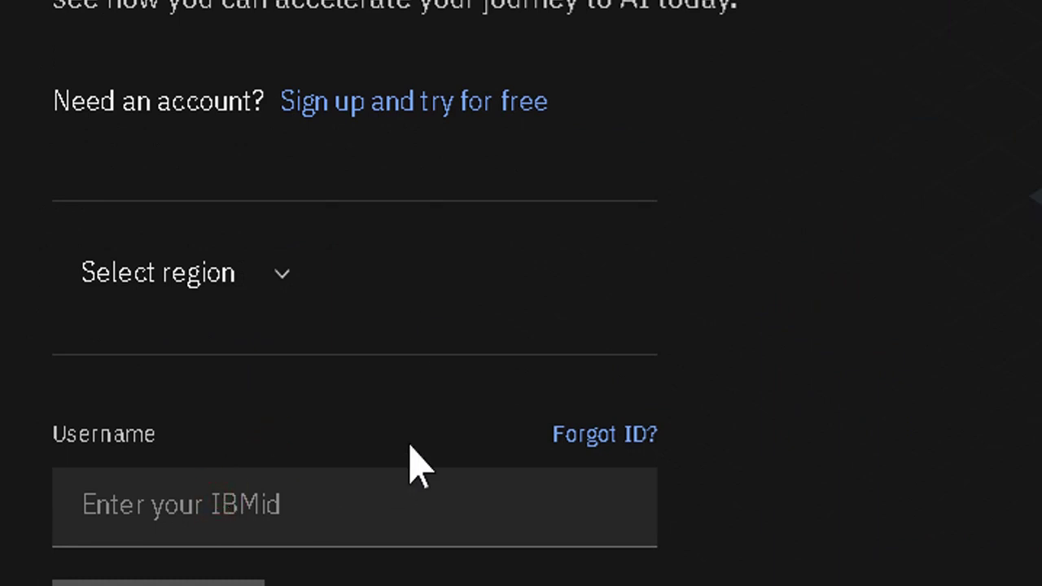
{"action": "key", "text": "Down"}
{"action": "key", "text": "Return"}
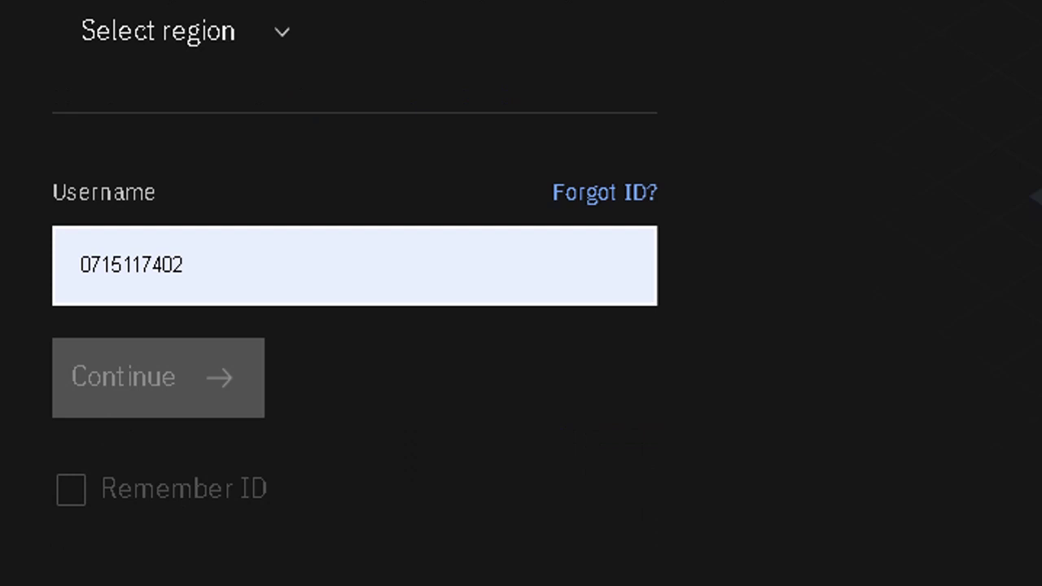
{"action": "key", "text": "Down"}
{"action": "key", "text": "Return"}
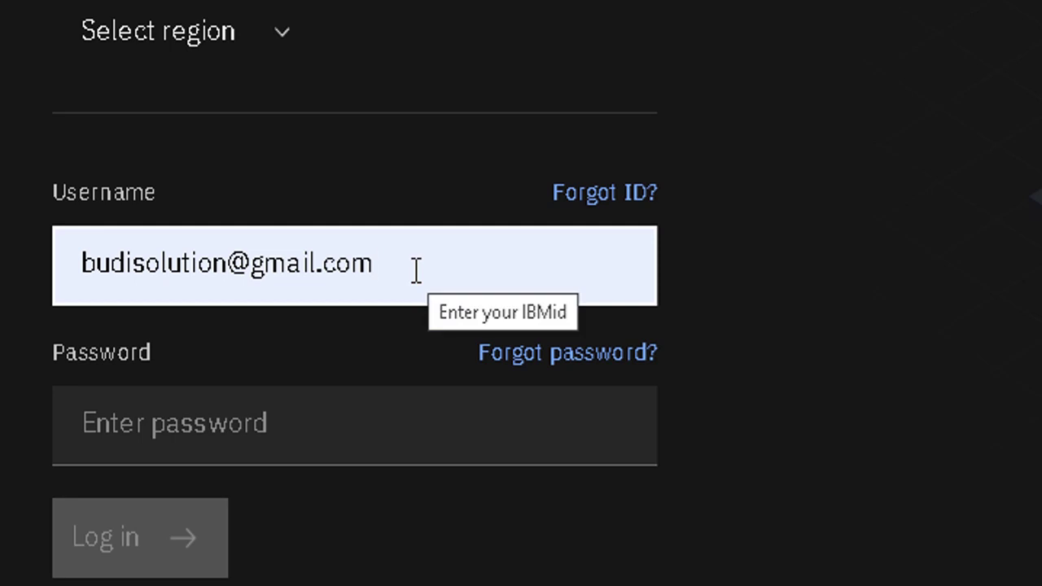
Step: Enter the account password, correcting a mistyped attempt, and submit the login form
{"action": "left_click", "coordinate": [537, 437]}
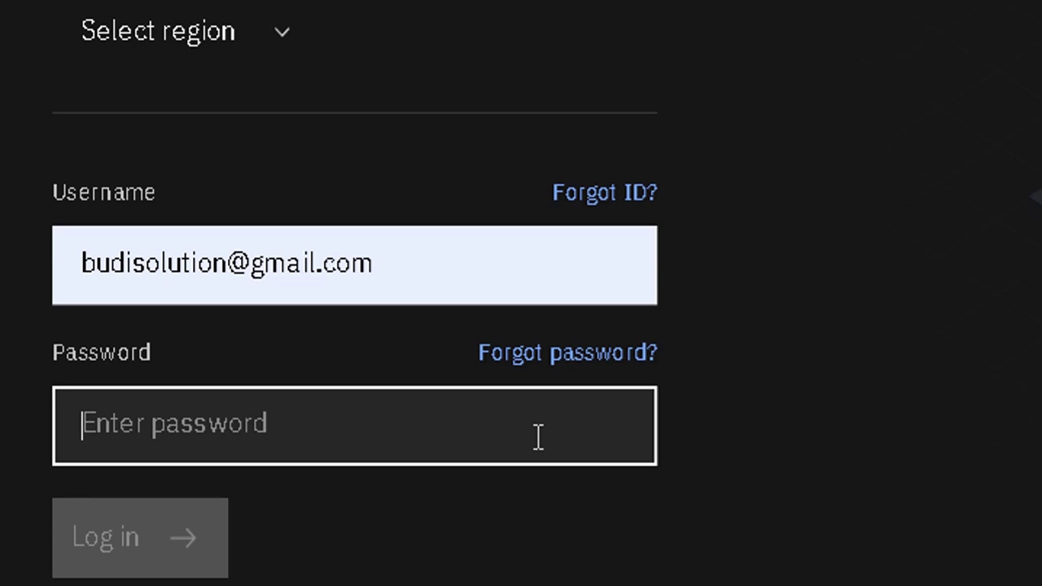
{"action": "type", "text": "••"}
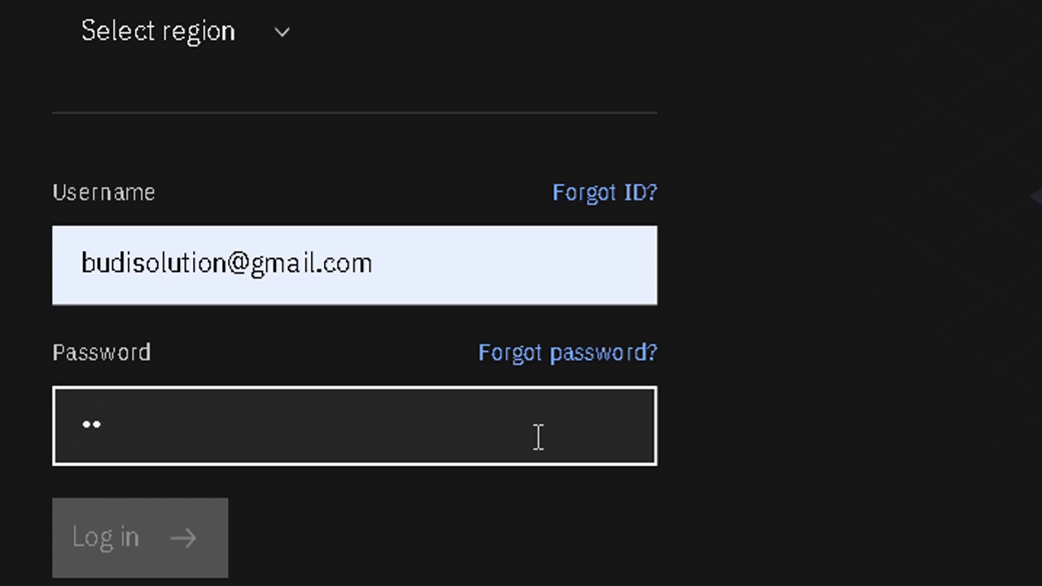
{"action": "type", "text": "••••"}
{"action": "key", "text": "ctrl+a"}
{"action": "key", "text": "BackSpace"}
{"action": "type", "text": "•••••••••"}
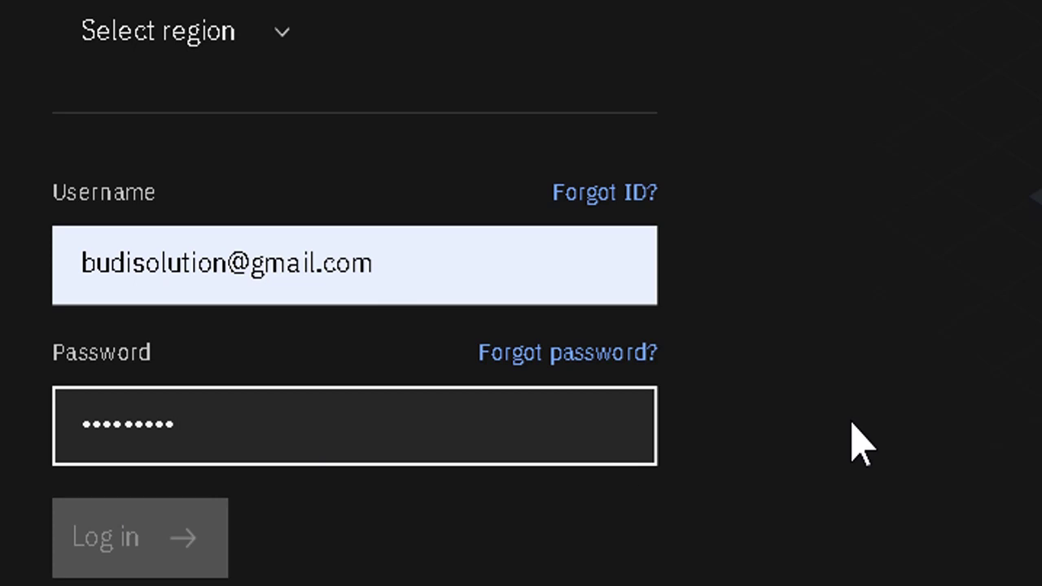
{"action": "left_click", "coordinate": [824, 448]}
{"action": "scroll", "coordinate": [824, 448], "scroll_direction": "down", "scroll_amount": 2}
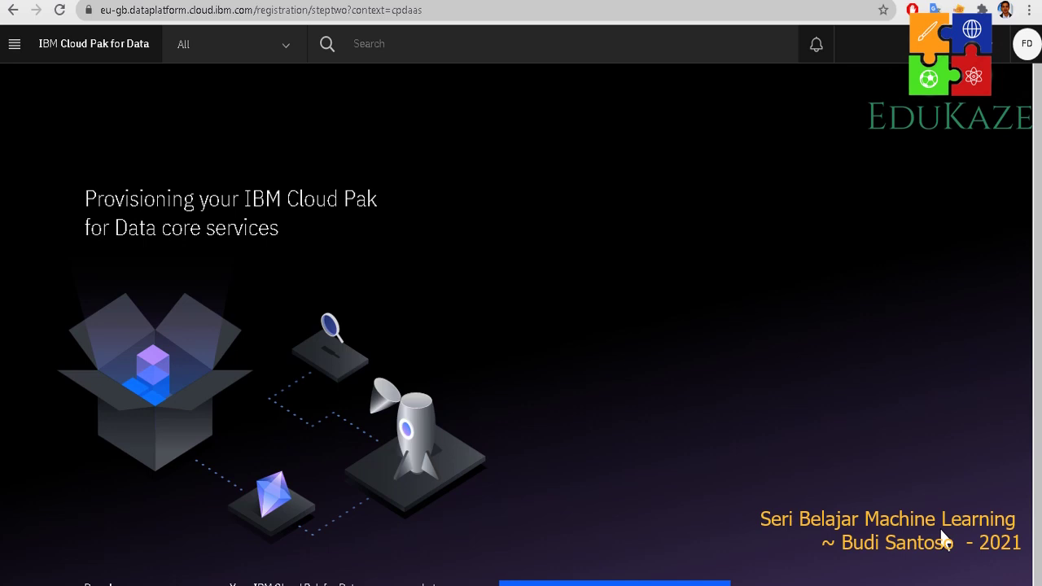
Step: Wait for the core services provisioning to reach Done and the apps to be ready
{"action": "scroll", "coordinate": [787, 556], "scroll_direction": "down", "scroll_amount": 1}
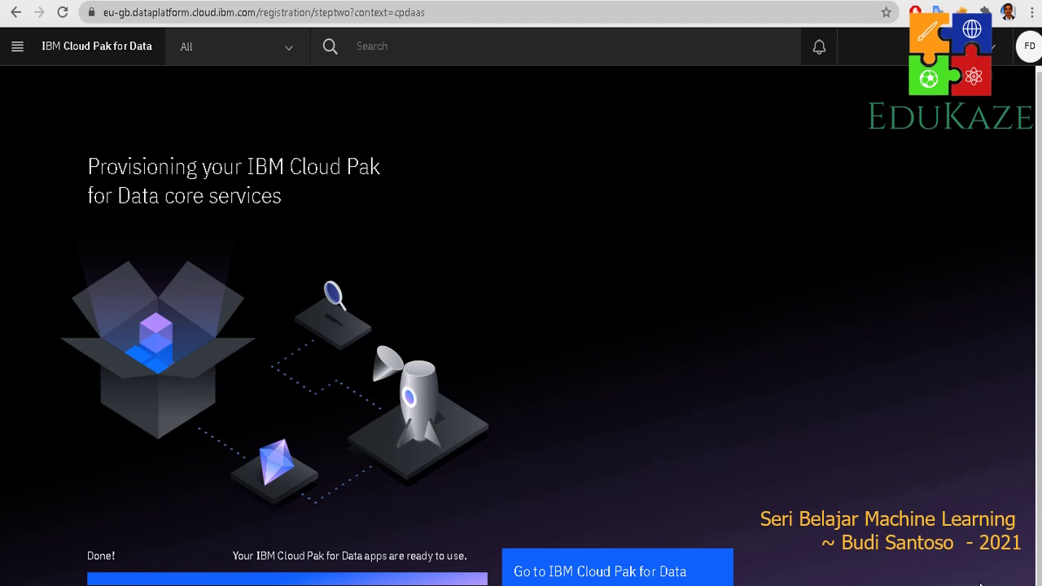
Step: Go to the Cloud Pak for Data home page and close the Welcome tour
{"action": "left_click", "coordinate": [639, 572]}
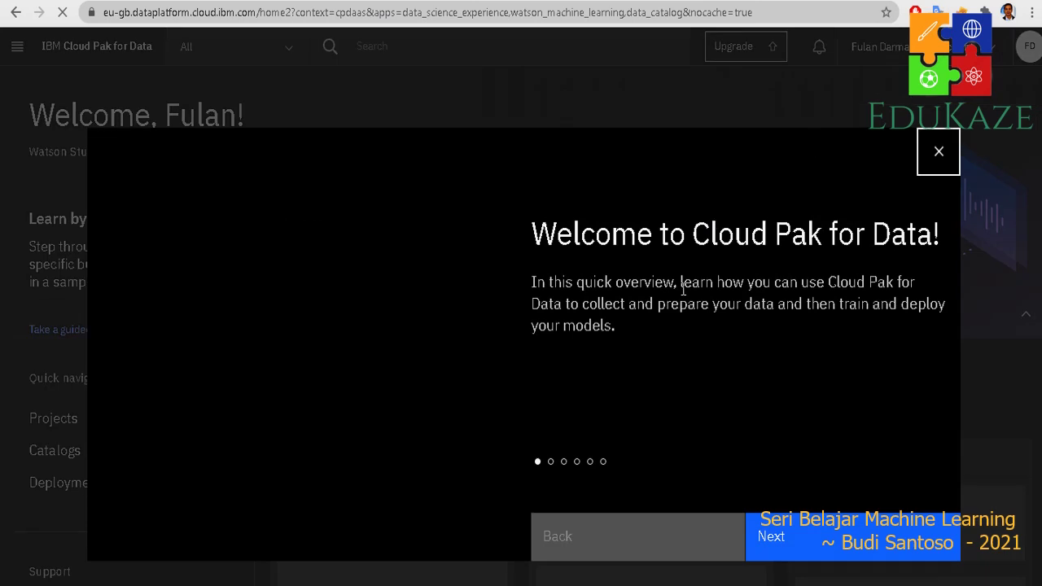
{"action": "left_click", "coordinate": [938, 162]}
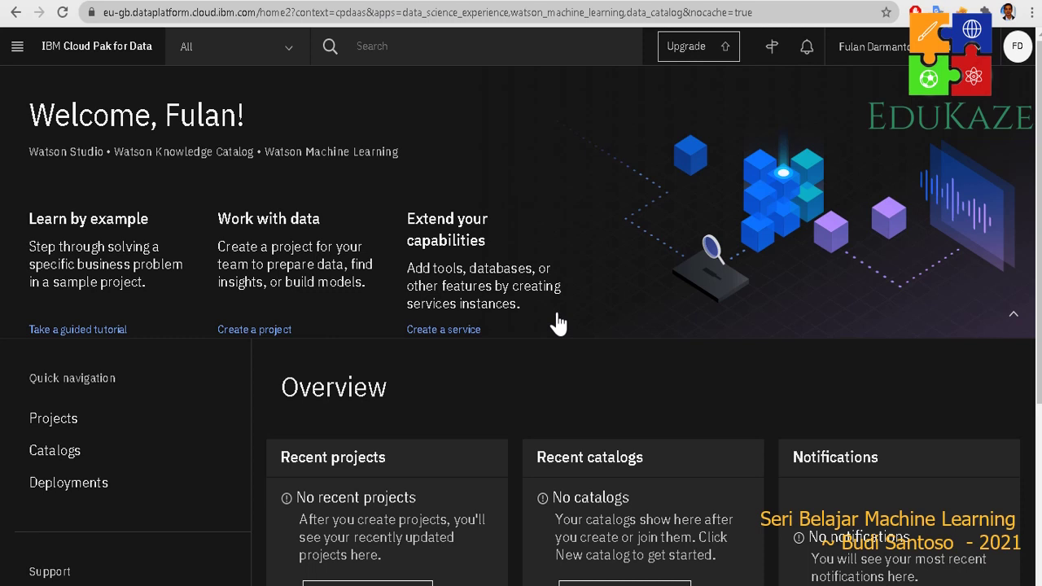
Step: Go to Projects via Quick navigation, then New project under Recent projects
{"action": "scroll", "coordinate": [556, 314], "scroll_direction": "down", "scroll_amount": 1}
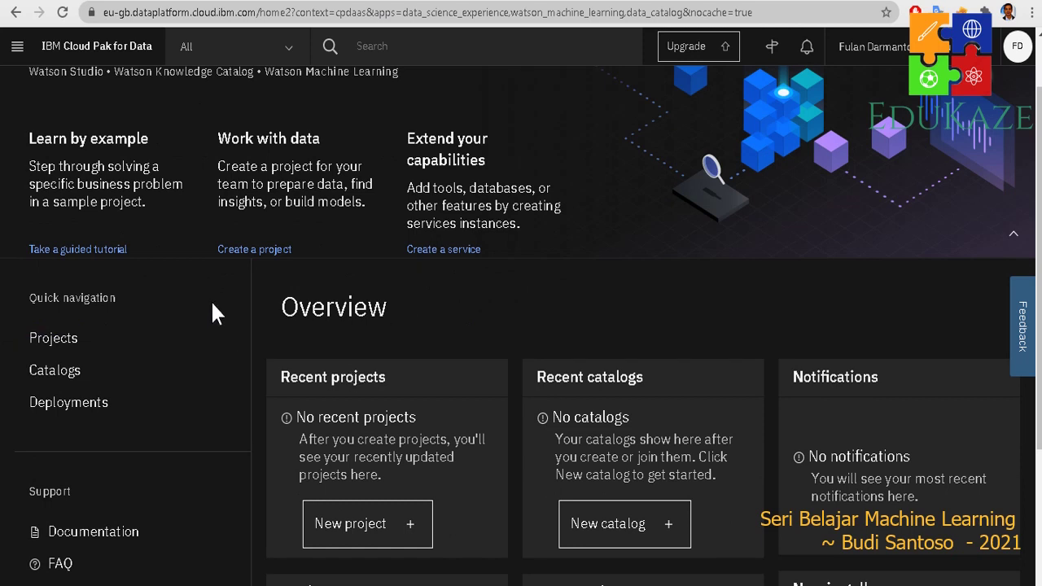
{"action": "left_click", "coordinate": [74, 357]}
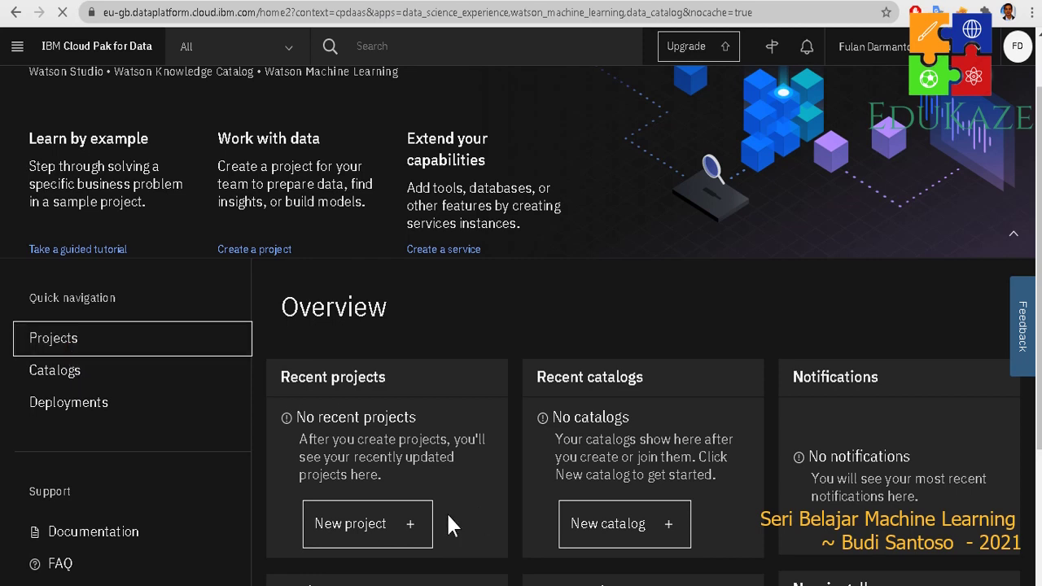
{"action": "scroll", "coordinate": [445, 513], "scroll_direction": "down", "scroll_amount": 1}
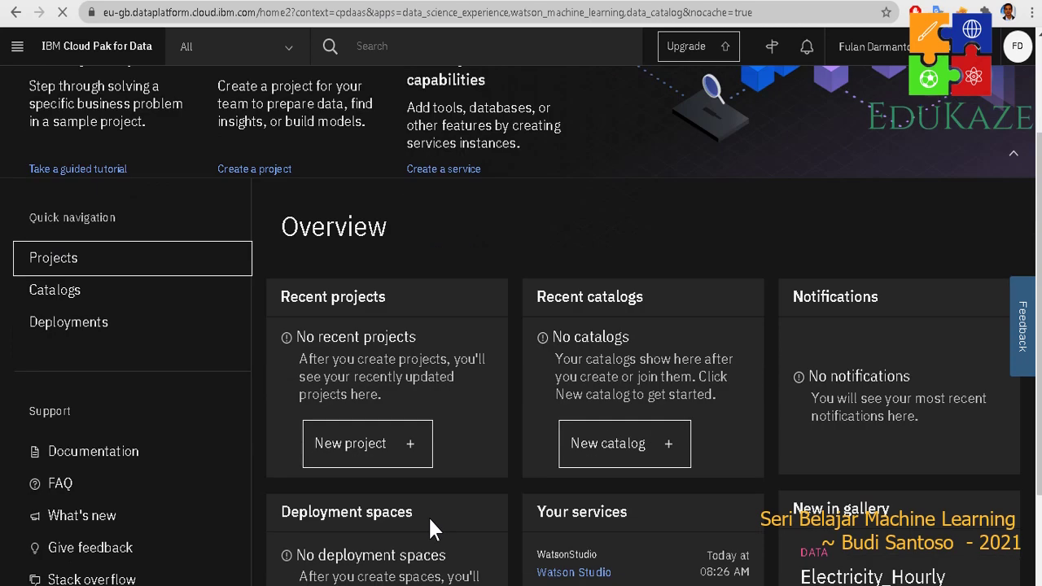
{"action": "left_click", "coordinate": [405, 454]}
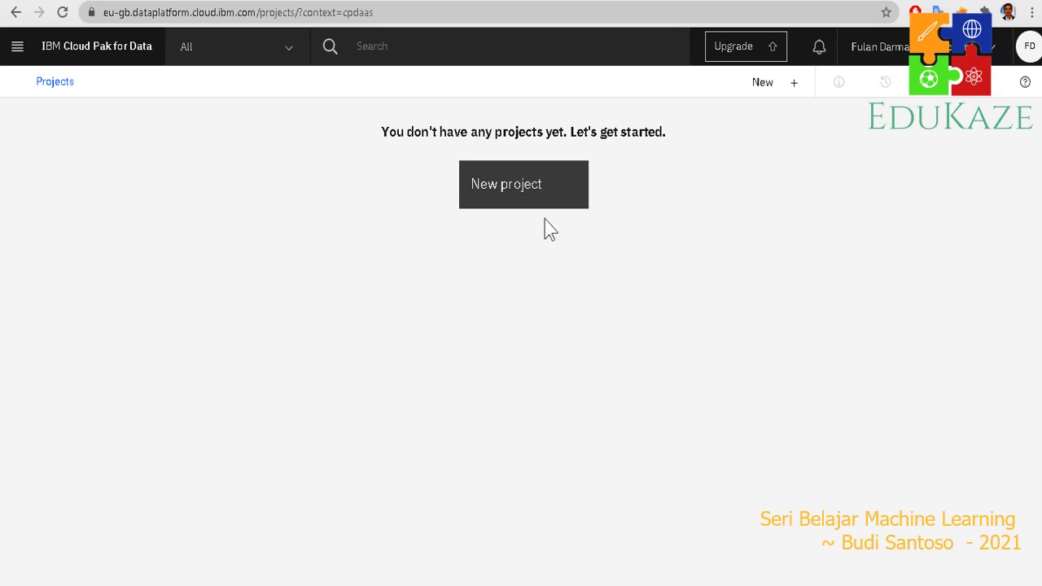
Step: Choose New project, then the Create an empty project option
{"action": "left_click", "coordinate": [519, 200]}
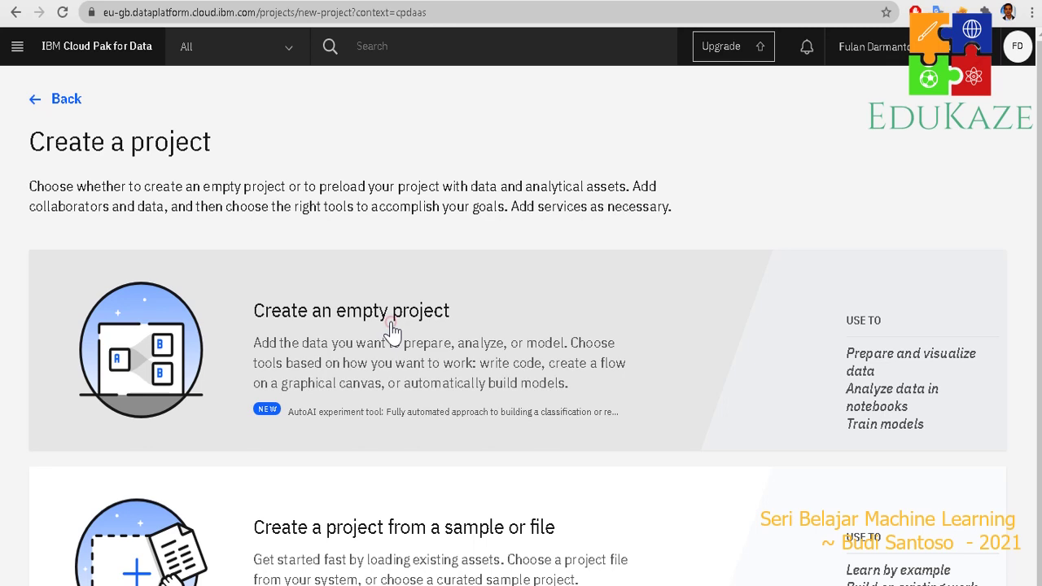
{"action": "left_click", "coordinate": [392, 331]}
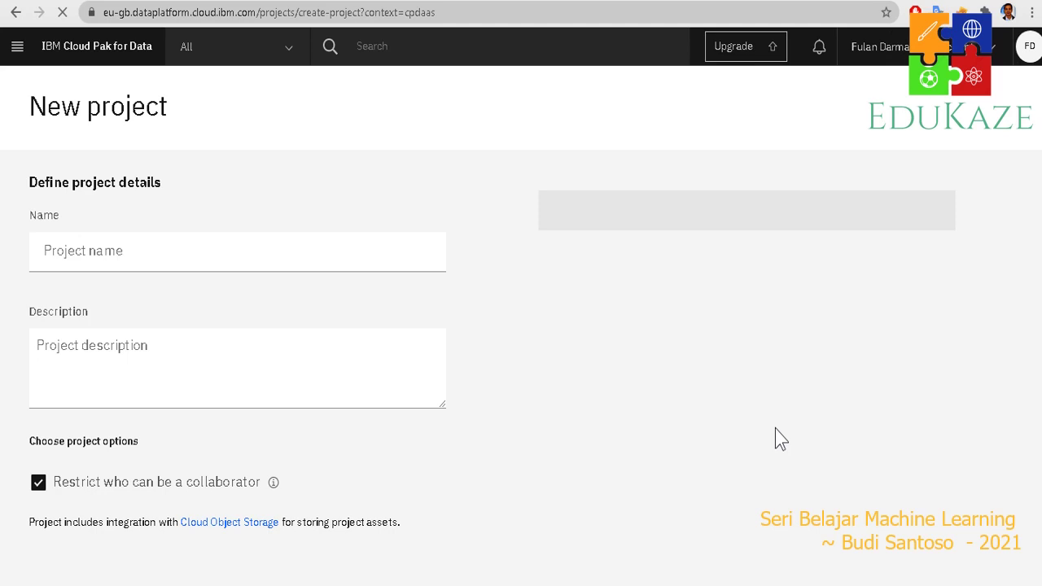
Step: Name the new project '1st-ML', replacing the first-typed 'Percobaan ML Pertama'
{"action": "left_click", "coordinate": [206, 259]}
{"action": "type", "text": "P"}
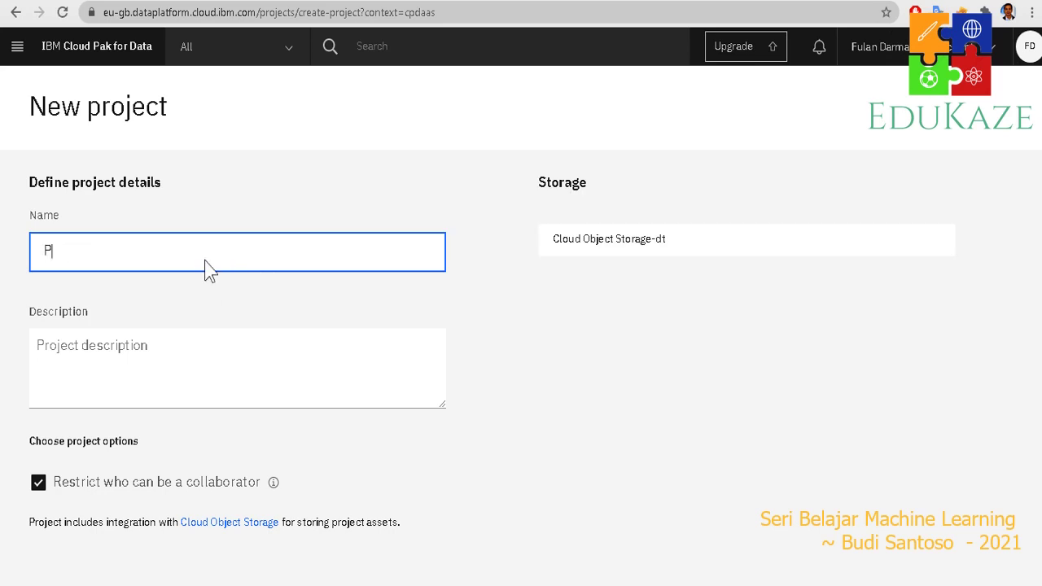
{"action": "type", "text": "ercobaan"}
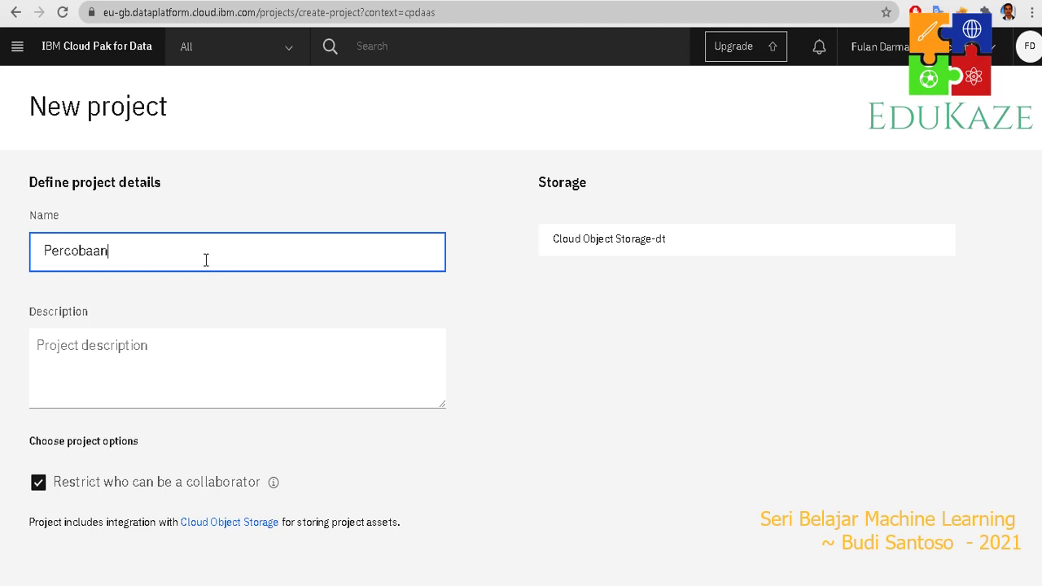
{"action": "type", "text": " ML Pertama"}
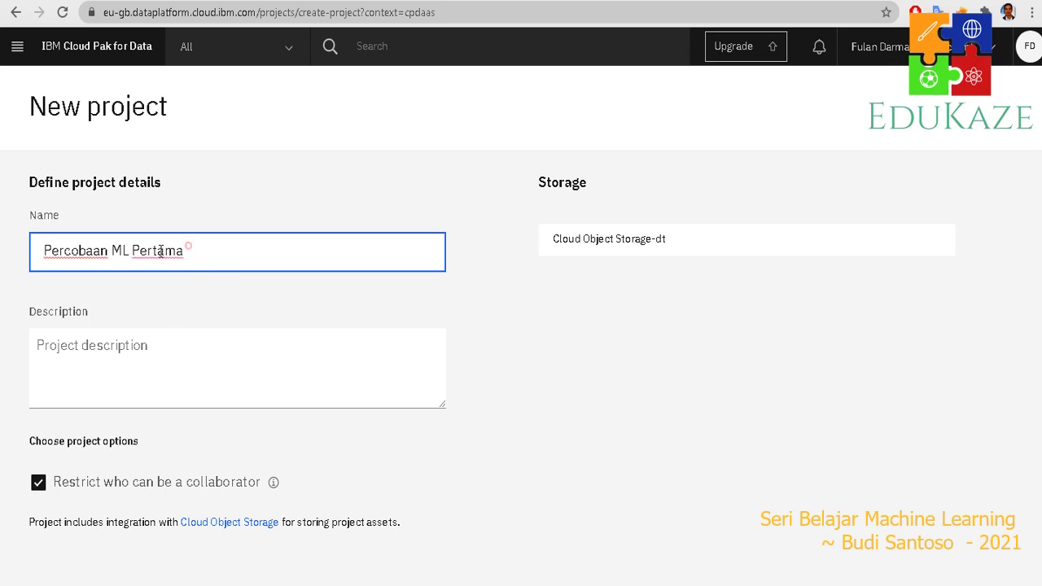
{"action": "left_click_drag", "start_coordinate": [187, 251], "coordinate": [2, 262]}
{"action": "type", "text": "1"}
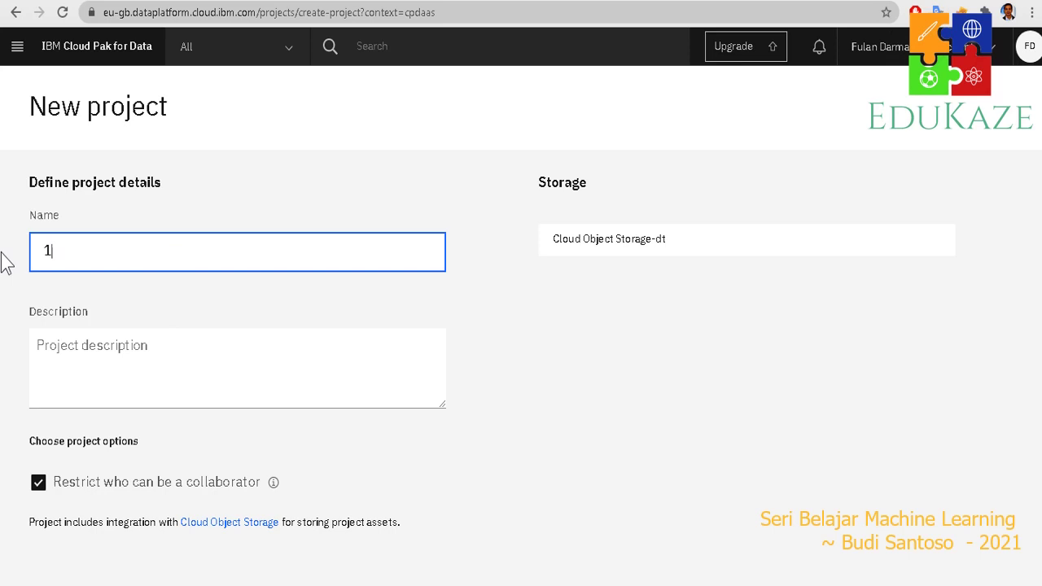
{"action": "type", "text": "sty"}
{"action": "key", "text": "BackSpace"}
{"action": "type", "text": "-ML"}
Step: Enter the description 'Percobaan ML pertamakali' and scroll down to the Create button
{"action": "left_click", "coordinate": [158, 375]}
{"action": "type", "text": "Percobaan"}
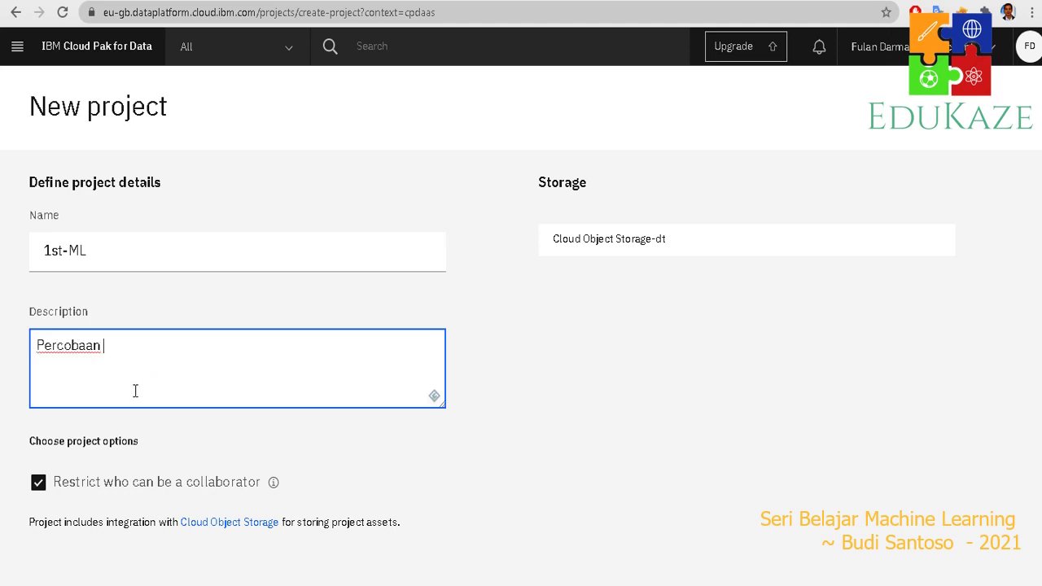
{"action": "type", "text": " ML"}
{"action": "type", "text": "pertamakali"}
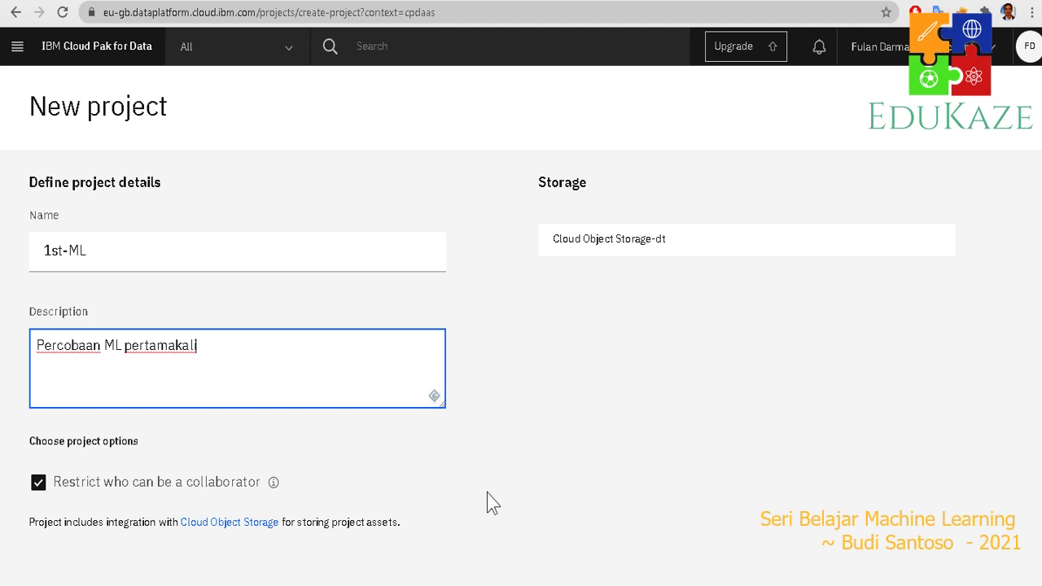
{"action": "double_click", "coordinate": [686, 5]}
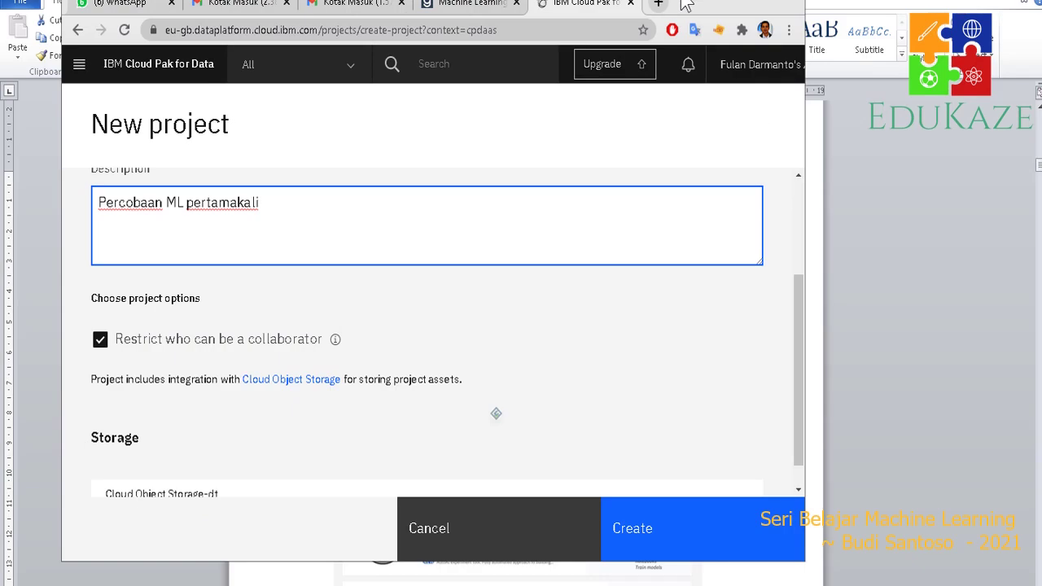
{"action": "left_click_drag", "start_coordinate": [686, 5], "coordinate": [691, 0]}
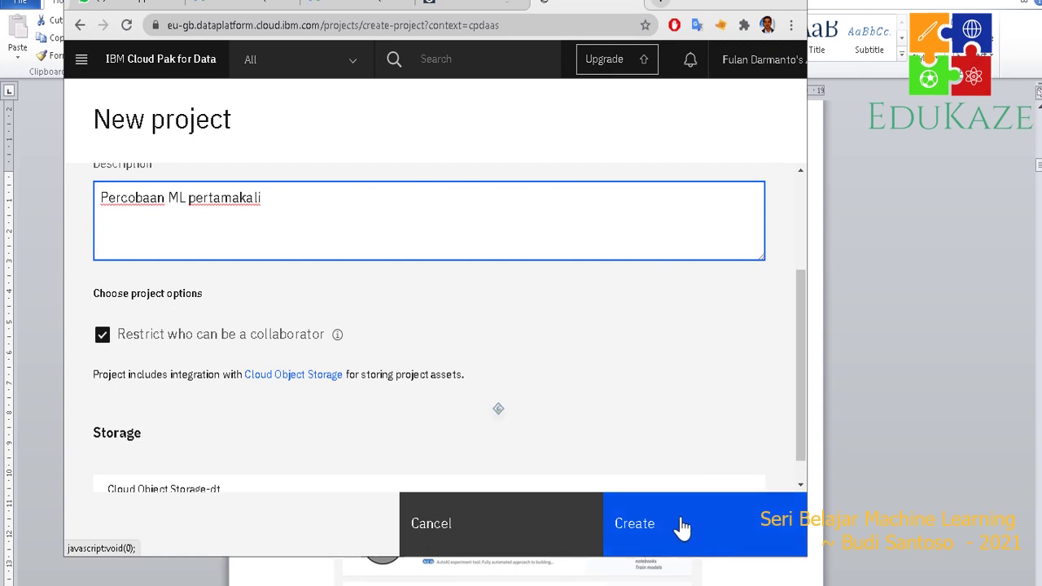
{"action": "scroll", "coordinate": [684, 432], "scroll_direction": "down", "scroll_amount": 1}
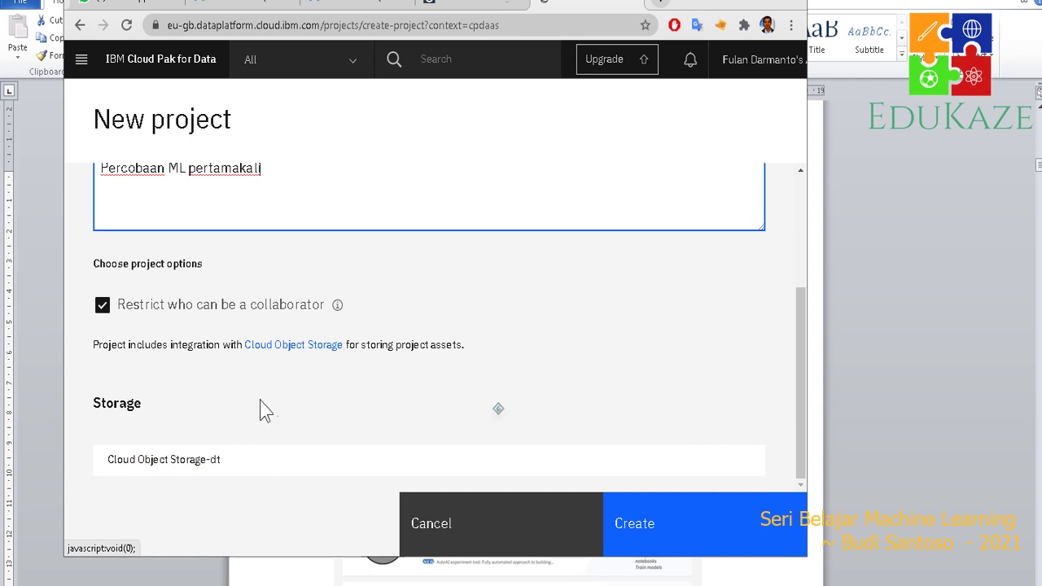
Step: Create the 1st-ML project and dismiss its welcome tour, relaunch-tours tip and readme error
{"action": "left_click", "coordinate": [690, 544]}
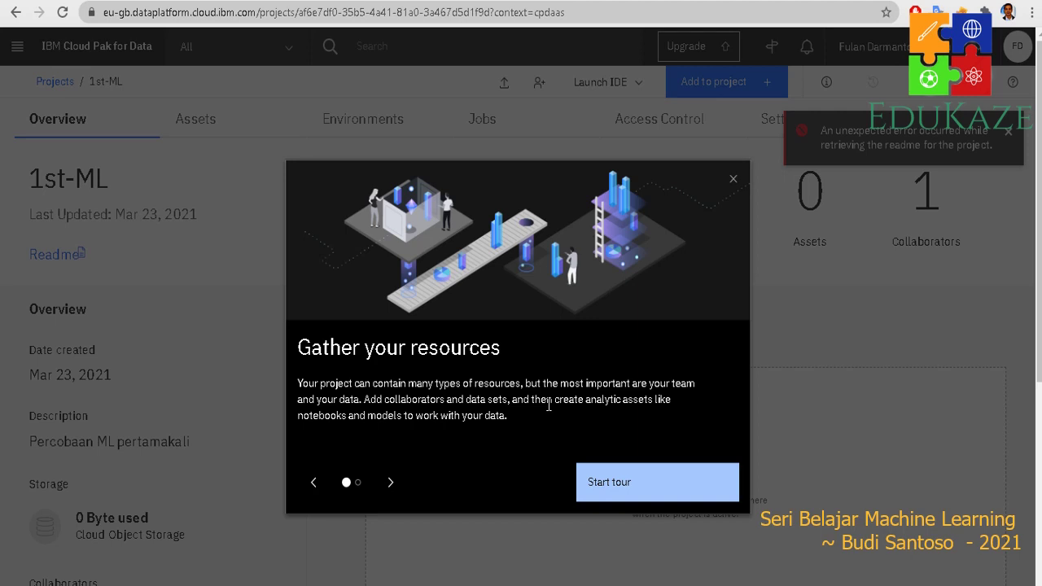
{"action": "left_click", "coordinate": [731, 181]}
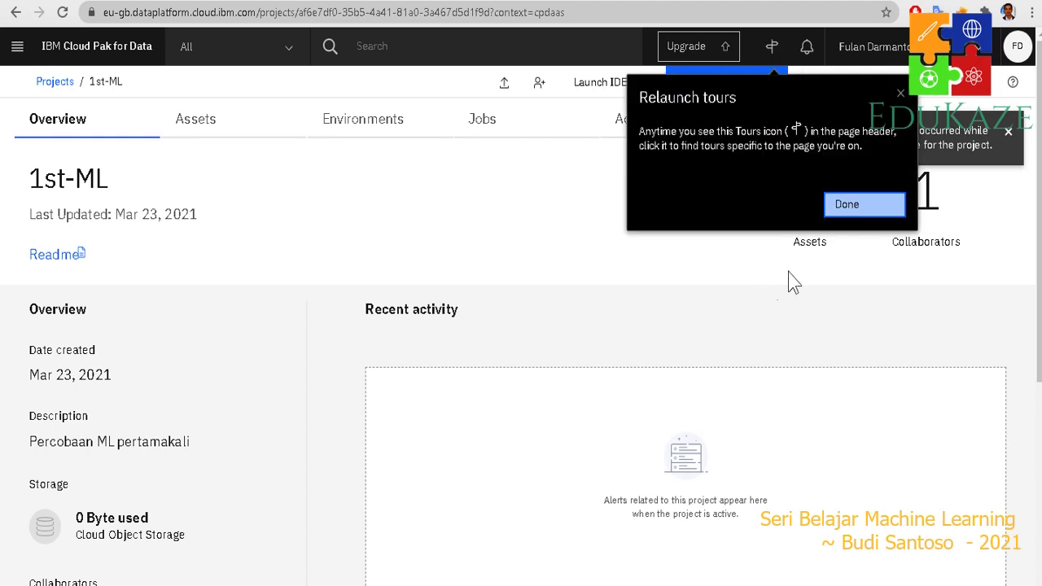
{"action": "left_click", "coordinate": [900, 94]}
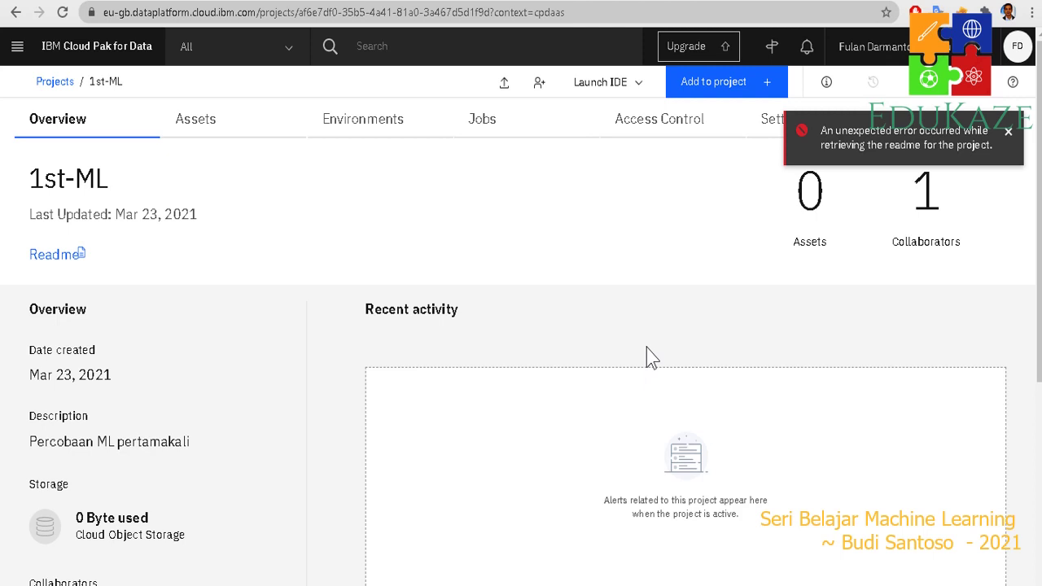
{"action": "left_click", "coordinate": [1008, 132]}
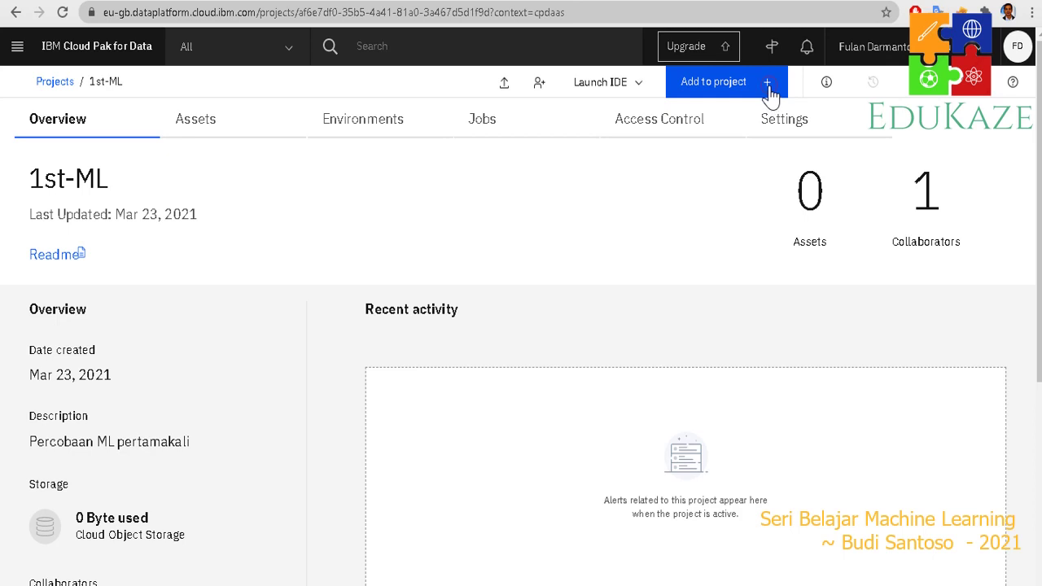
Step: Start adding a Notebook asset to the 1st-ML project from Add to project
{"action": "left_click", "coordinate": [767, 87]}
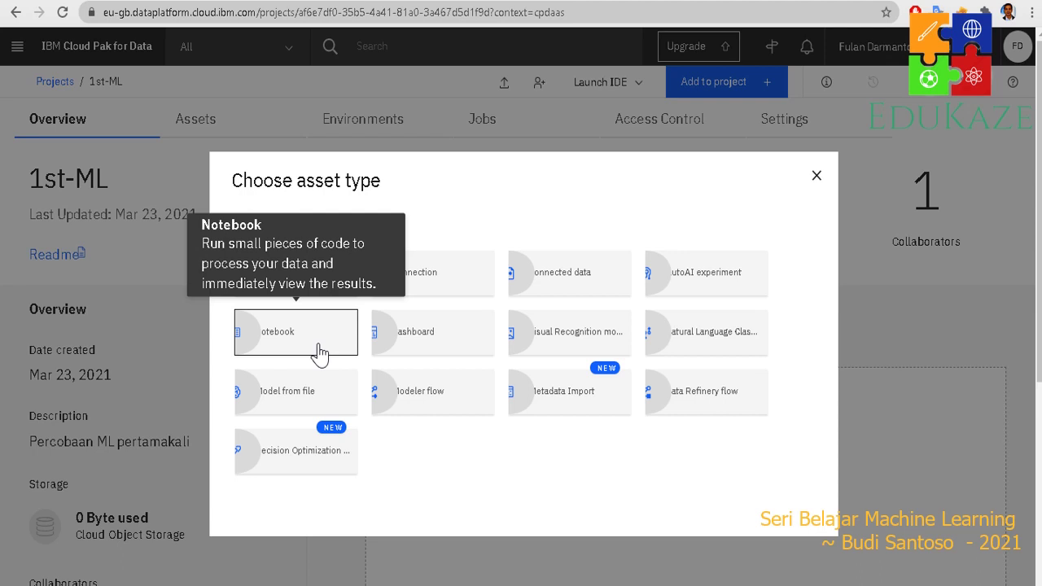
{"action": "left_click", "coordinate": [318, 352]}
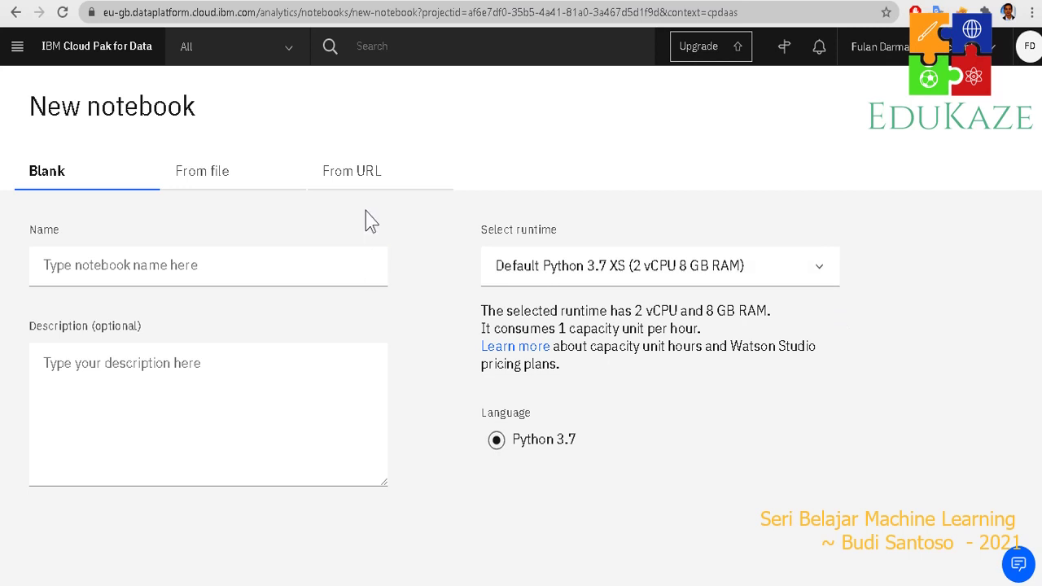
Step: Create blank notebook 'Percobaan 1', described 'Percobaan pertama IBM Watson Studio', on Default Python 3.7 XS
{"action": "left_click", "coordinate": [367, 269]}
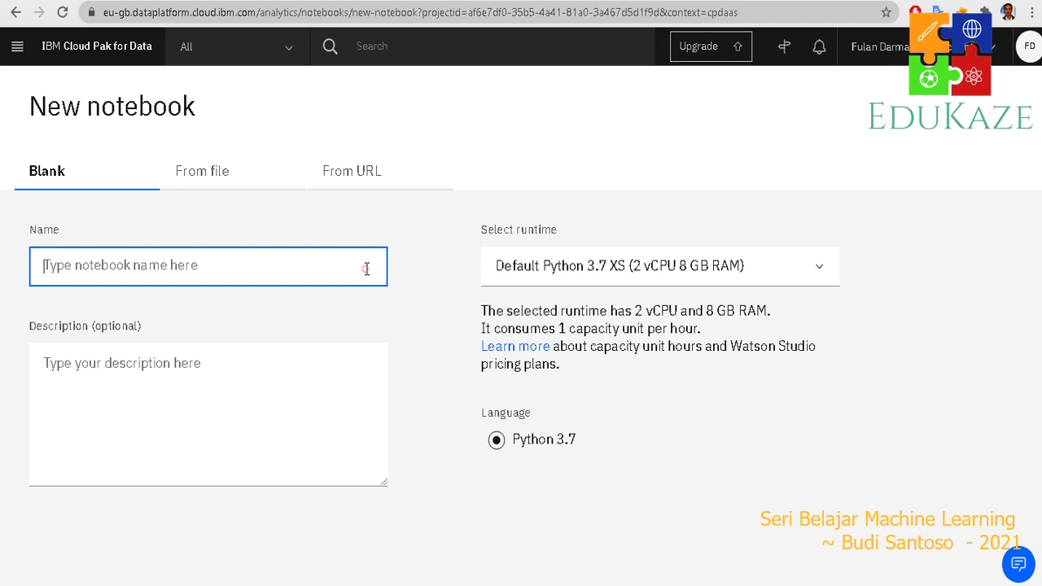
{"action": "type", "text": "Pe"}
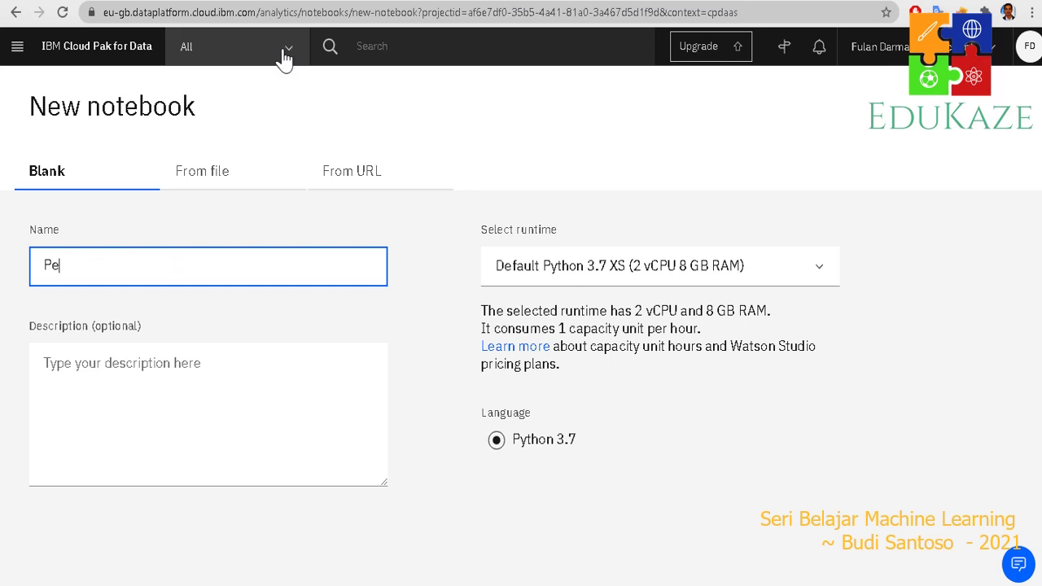
{"action": "type", "text": "rcobaan 1"}
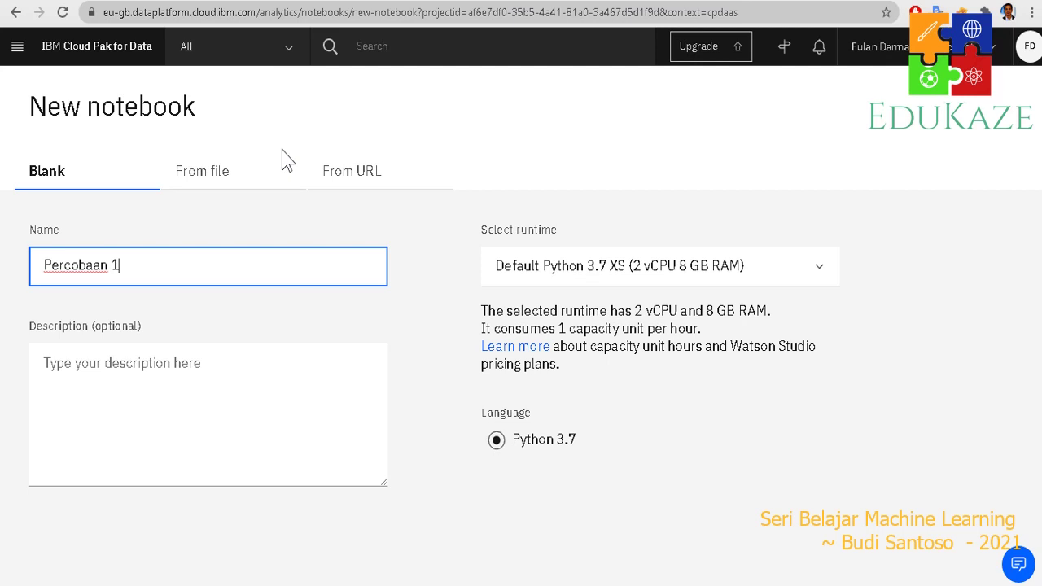
{"action": "left_click", "coordinate": [204, 365]}
{"action": "type", "text": "P"}
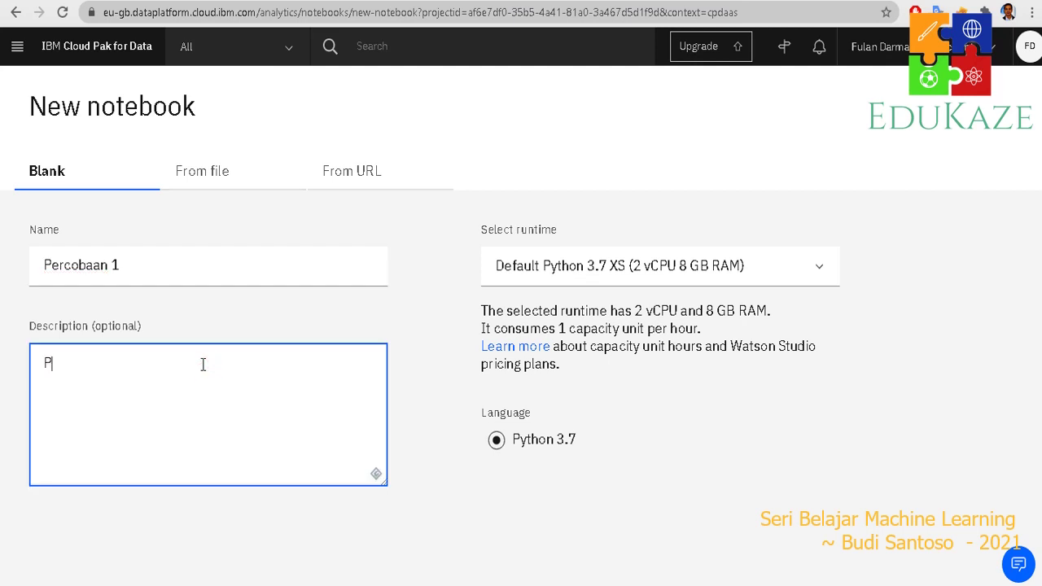
{"action": "type", "text": "ercobaan pertama"}
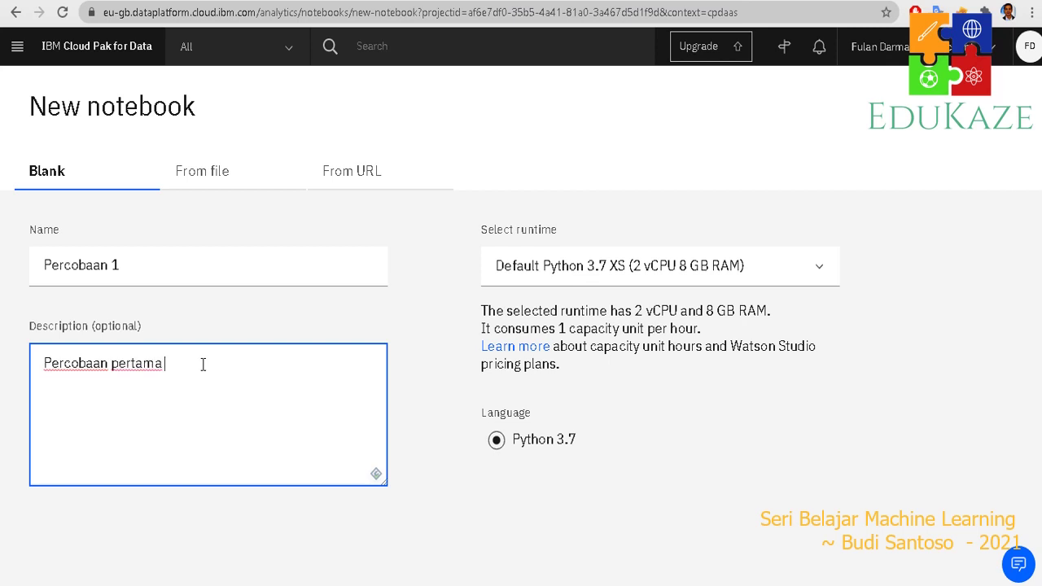
{"action": "type", "text": " IBM Watson Studio"}
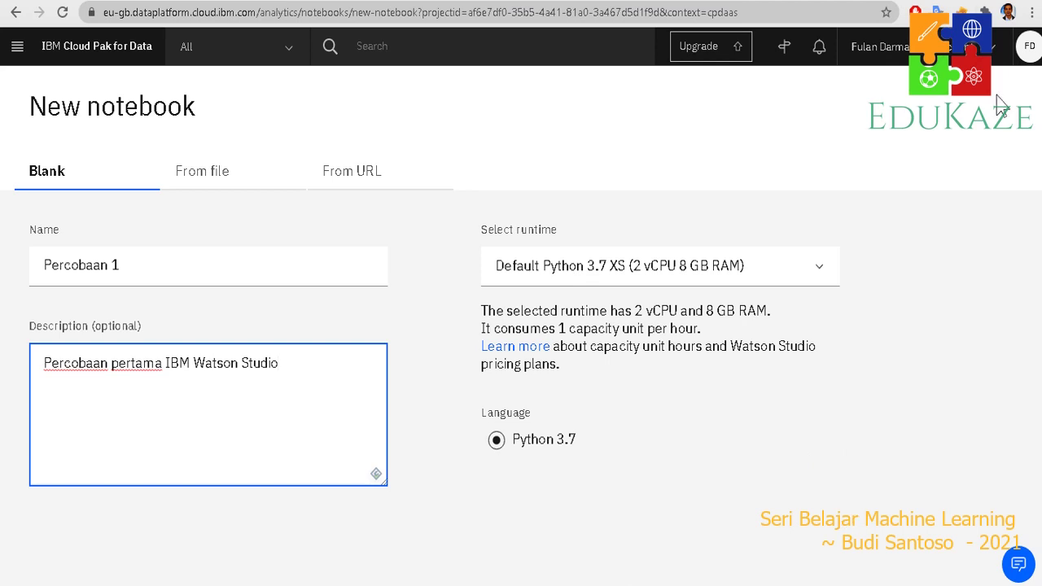
{"action": "left_click", "coordinate": [1005, 5]}
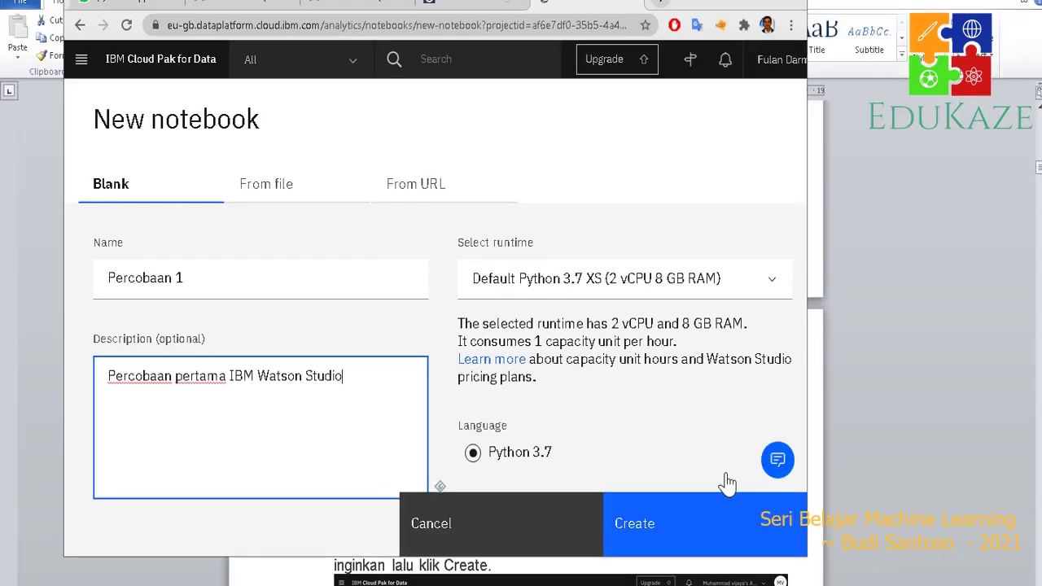
{"action": "left_click", "coordinate": [648, 527]}
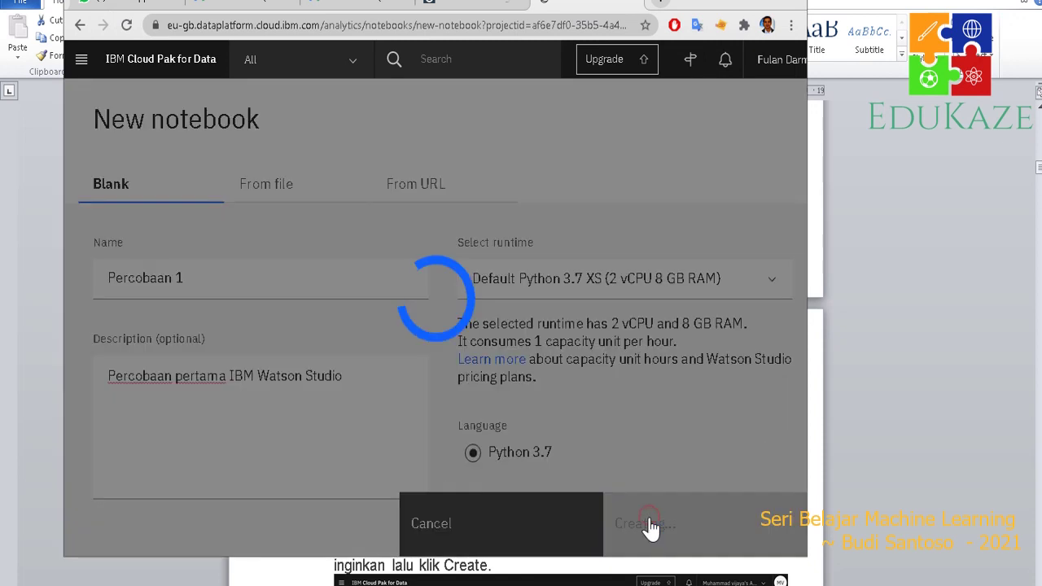
Step: Maximize the browser and defer the notebook tour with Maybe later, dismissing the tip
{"action": "double_click", "coordinate": [716, 4]}
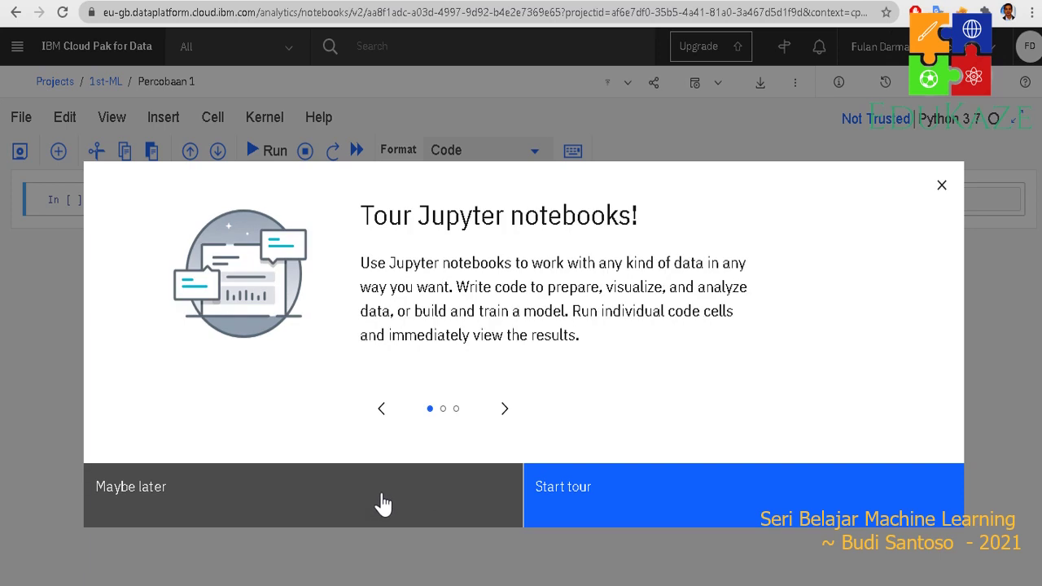
{"action": "left_click", "coordinate": [382, 503]}
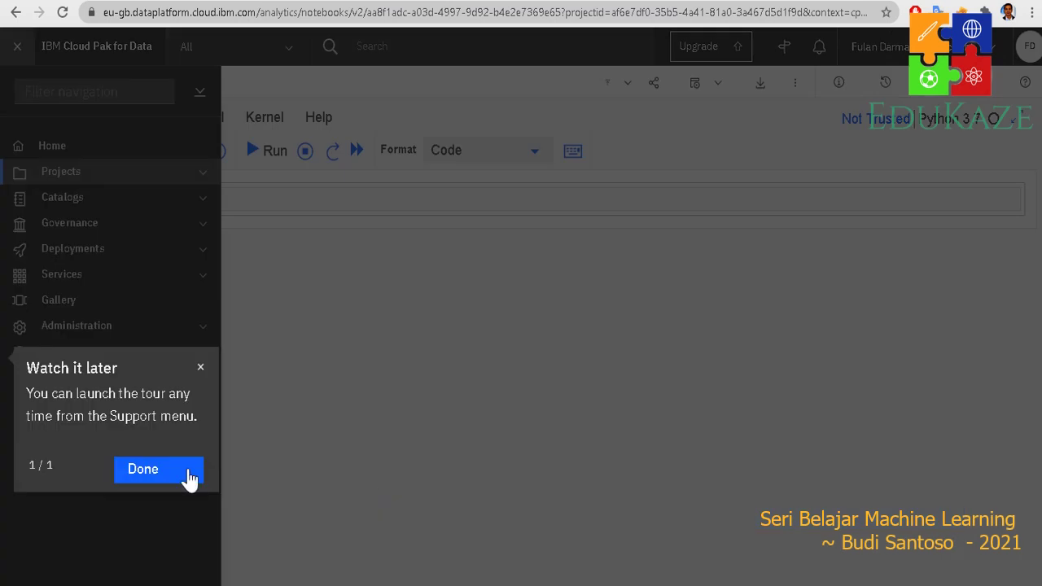
{"action": "left_click", "coordinate": [189, 470]}
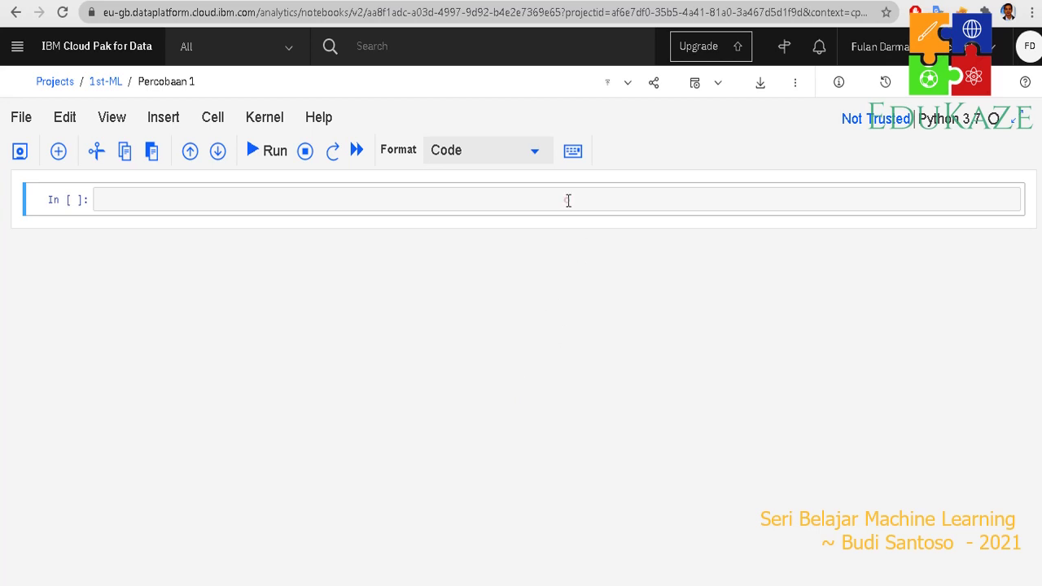
Step: Keep the cell format on Code and insert a second empty code cell below the first
{"action": "left_click", "coordinate": [568, 200]}
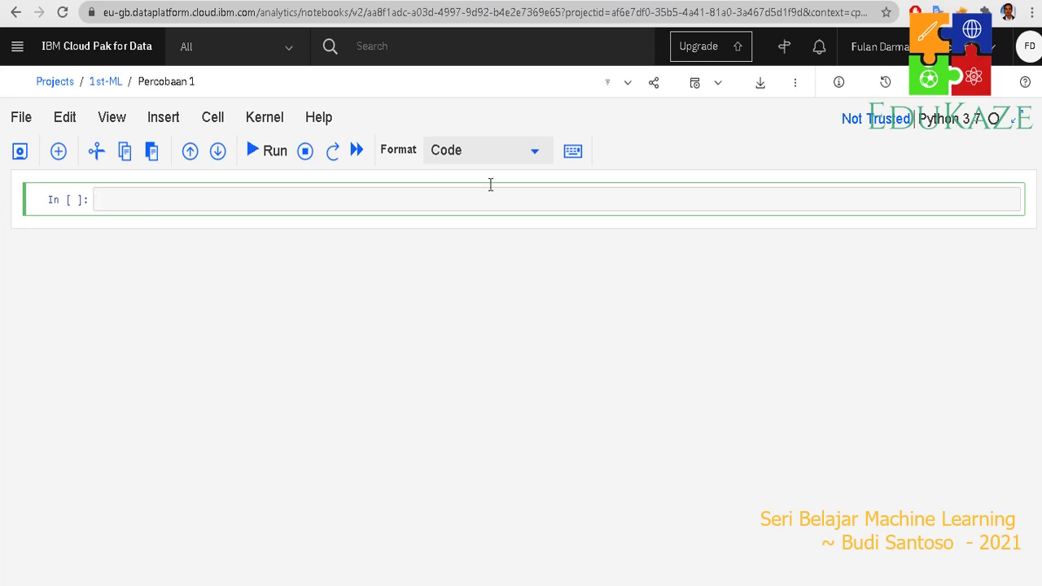
{"action": "left_click", "coordinate": [487, 211]}
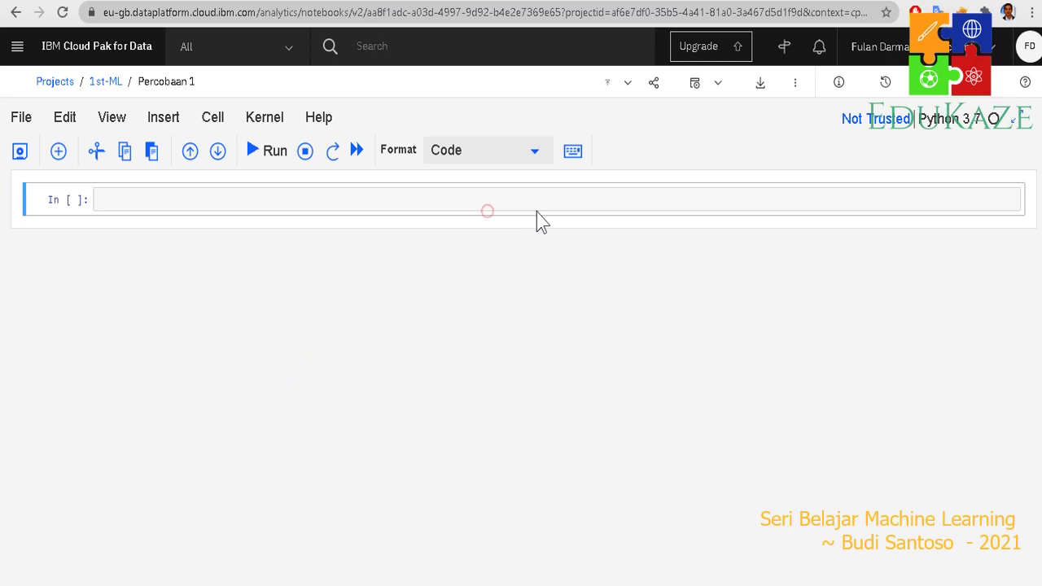
{"action": "left_click", "coordinate": [535, 155]}
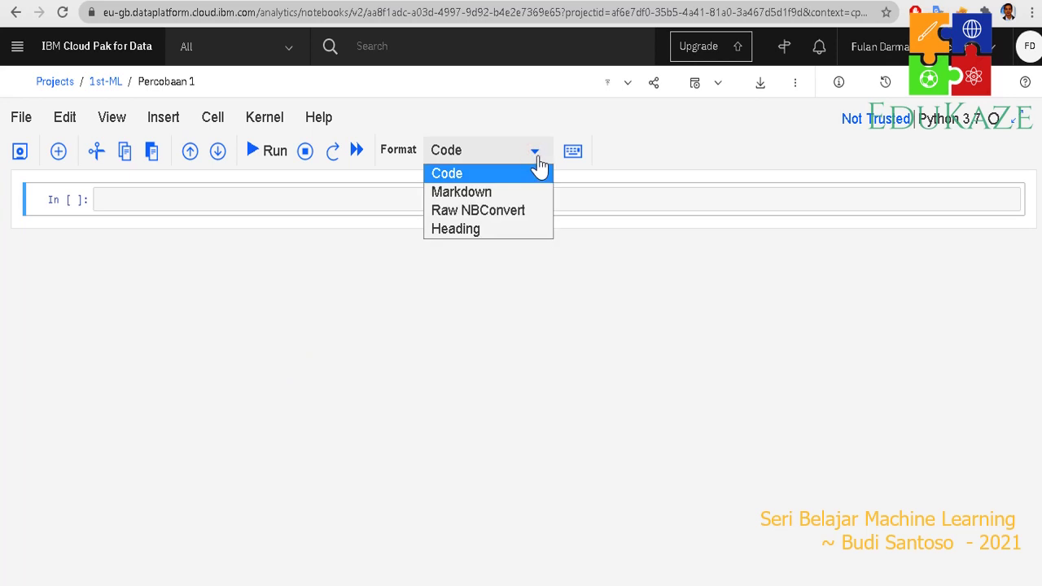
{"action": "left_click", "coordinate": [537, 160]}
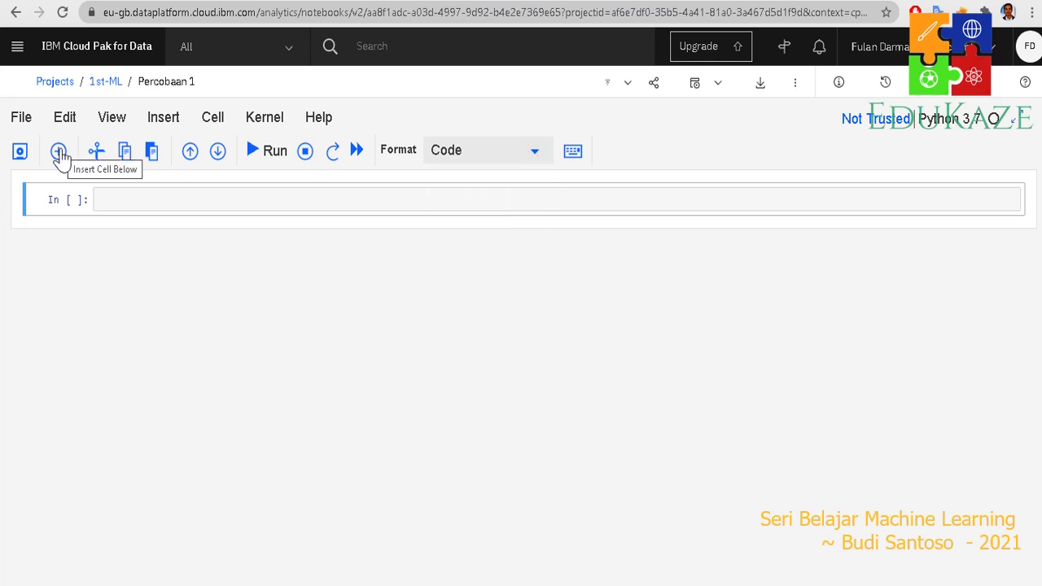
{"action": "left_click", "coordinate": [58, 152]}
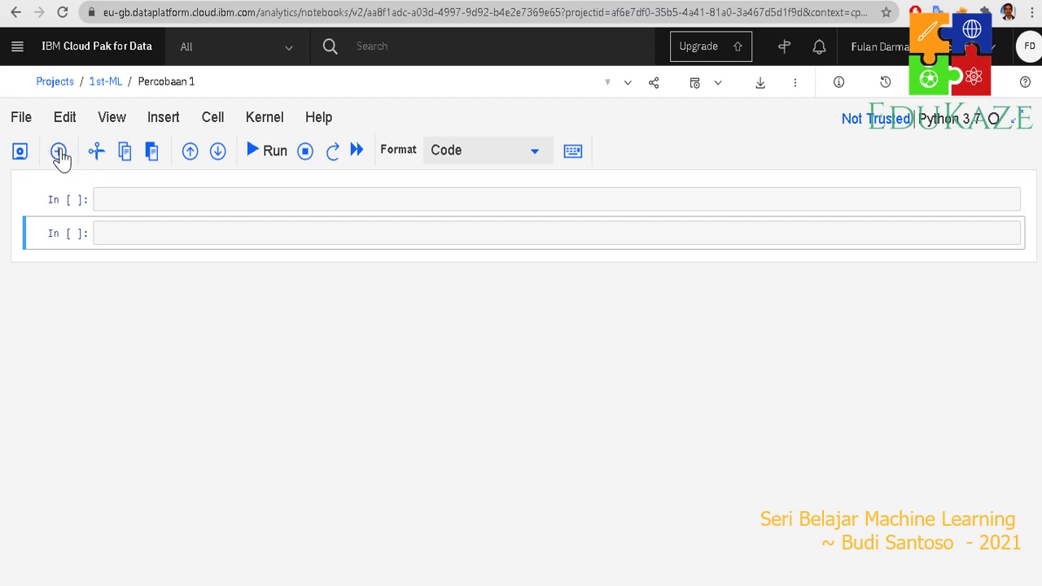